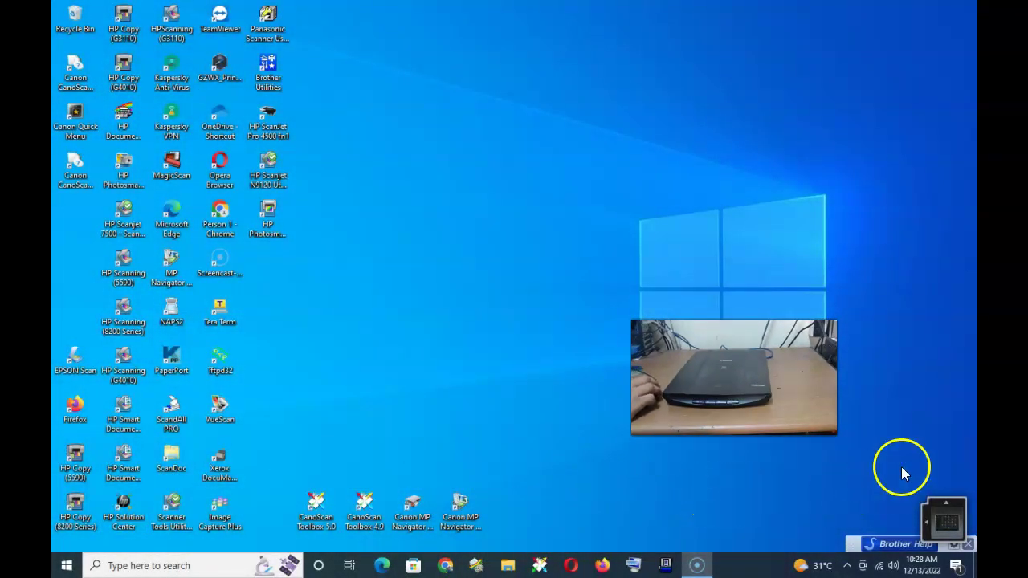
Open the Canon Quick Menu and display the Document Scan page of the scan settings.
click(948, 526)
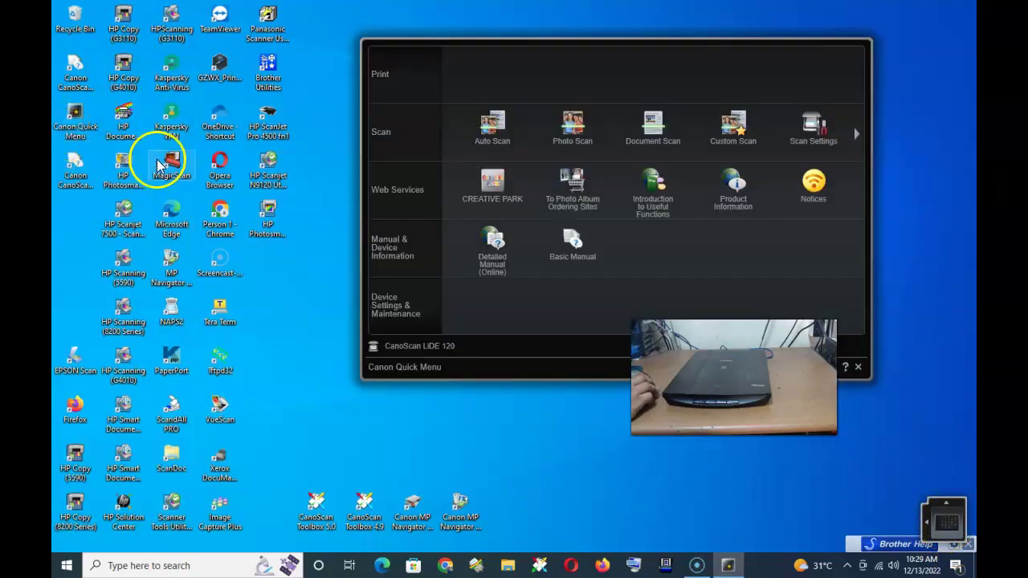
mouse_move(948, 531)
mouse_down()
mouse_move(894, 526)
mouse_move(909, 513)
mouse_move(942, 524)
mouse_up()
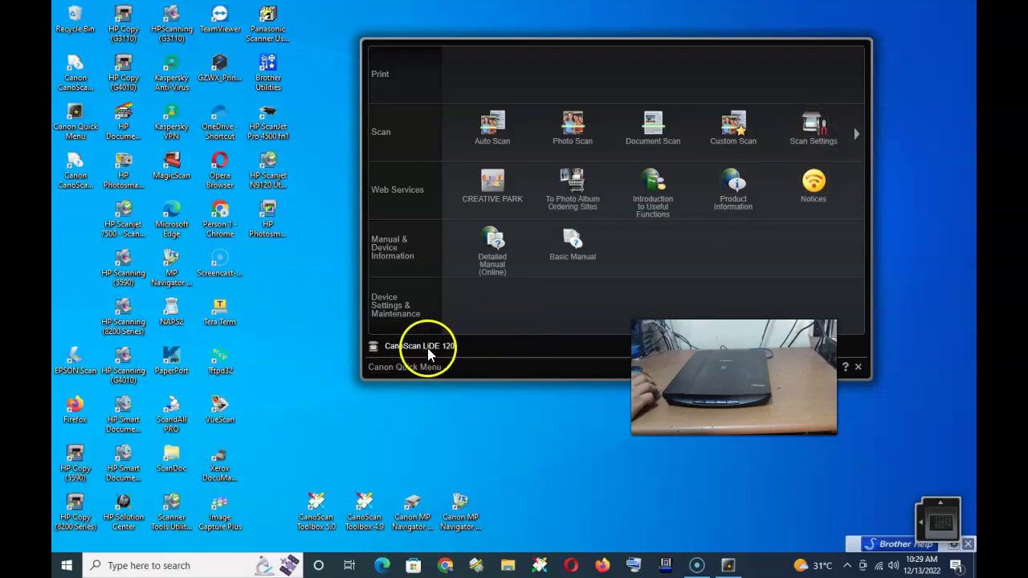
click(815, 127)
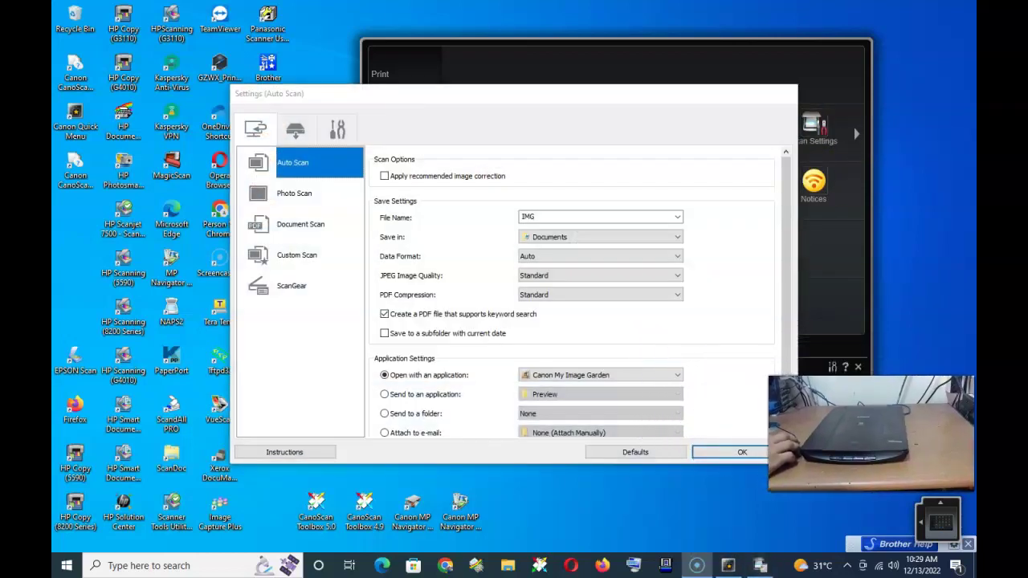
click(298, 226)
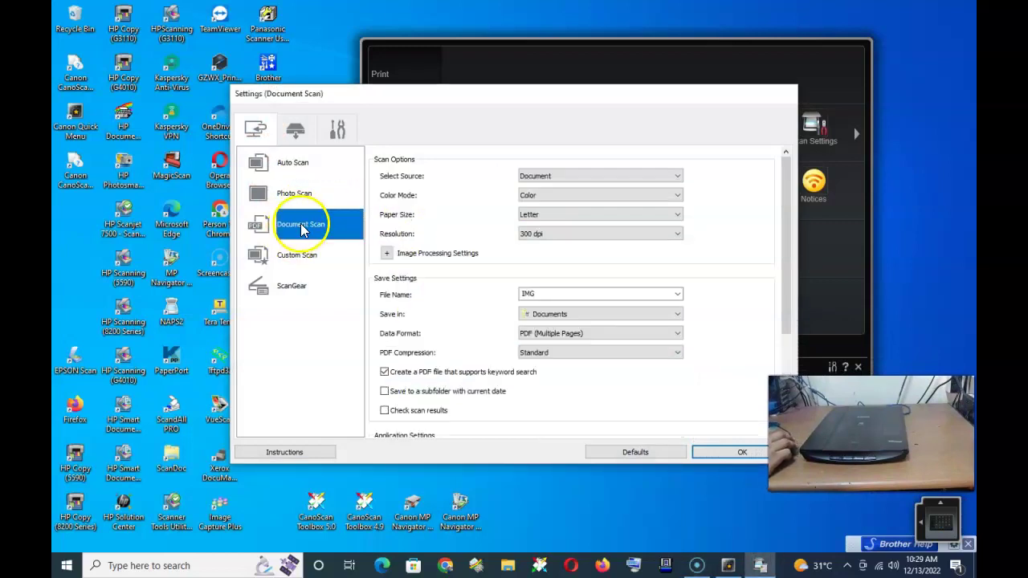
Set the document scan's paper size to A4 and its resolution to 300 dpi.
click(563, 219)
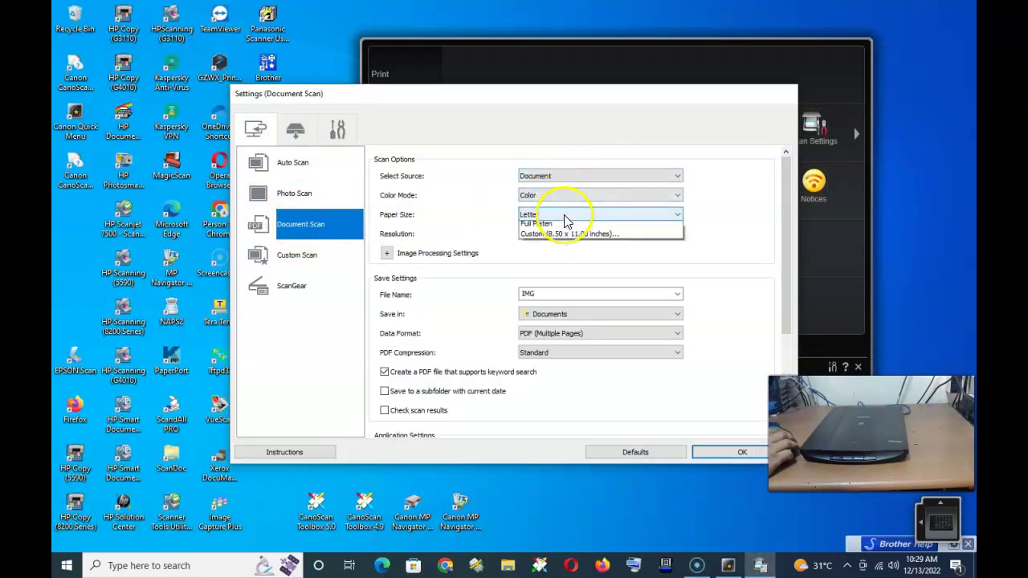
click(598, 371)
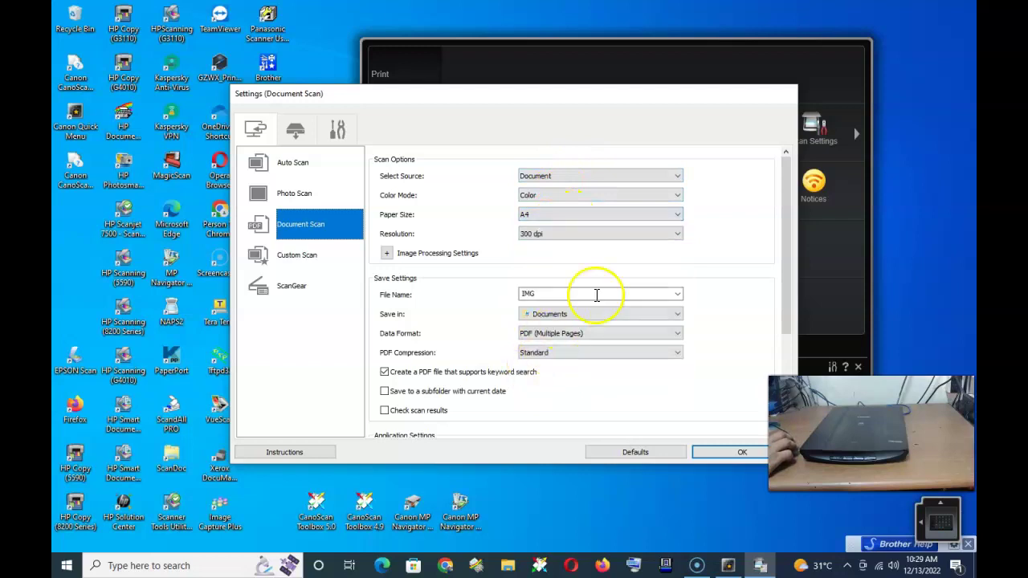
click(587, 234)
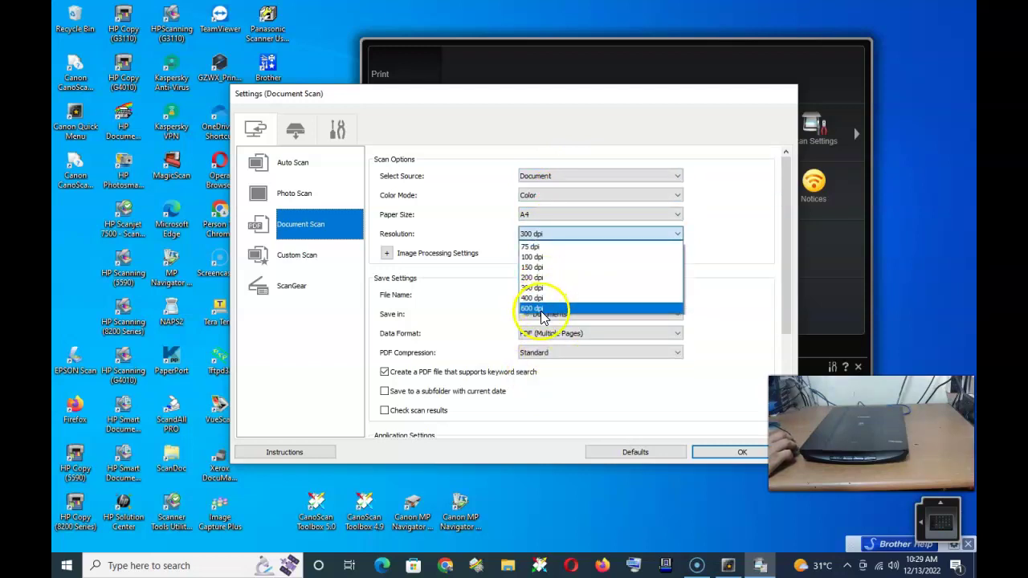
click(551, 287)
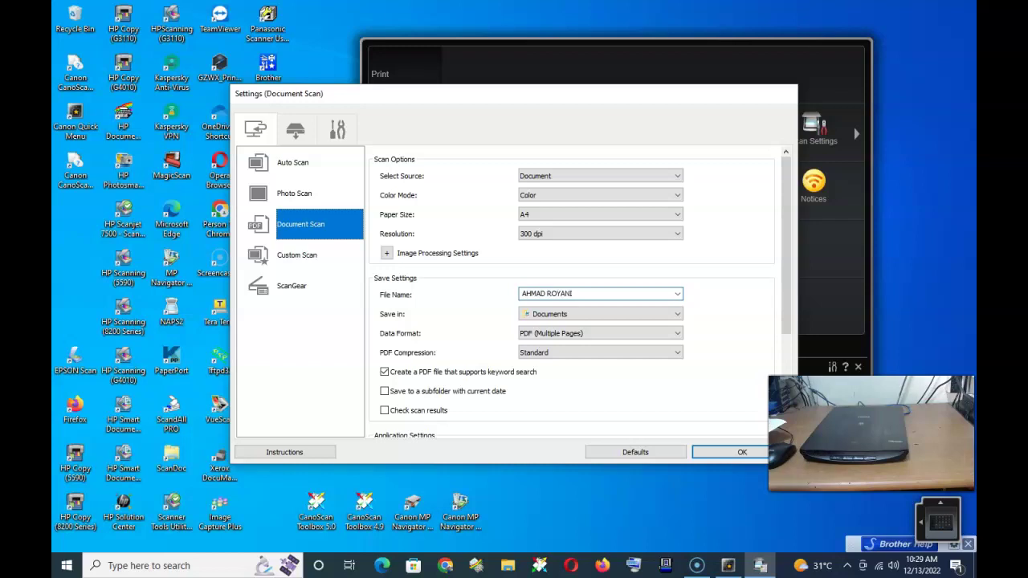
Keep Documents as the save location for document scans and set the data format to PNG.
click(655, 314)
click(655, 314)
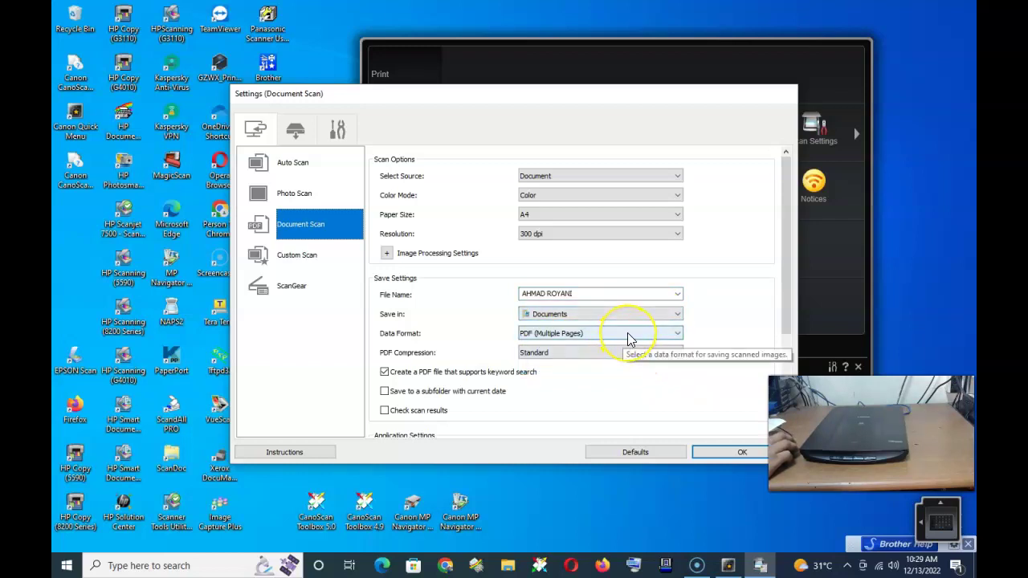
click(630, 335)
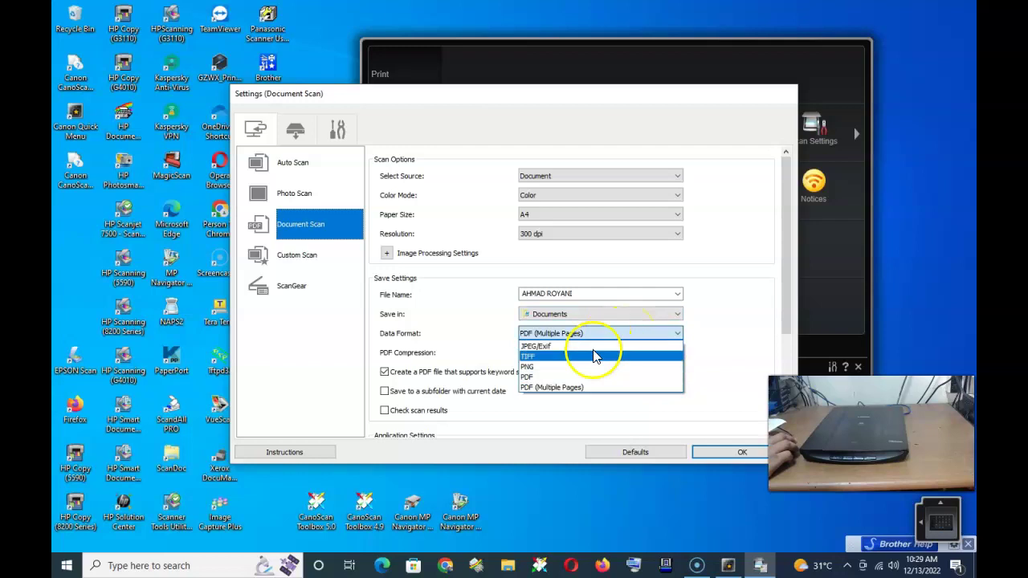
click(566, 366)
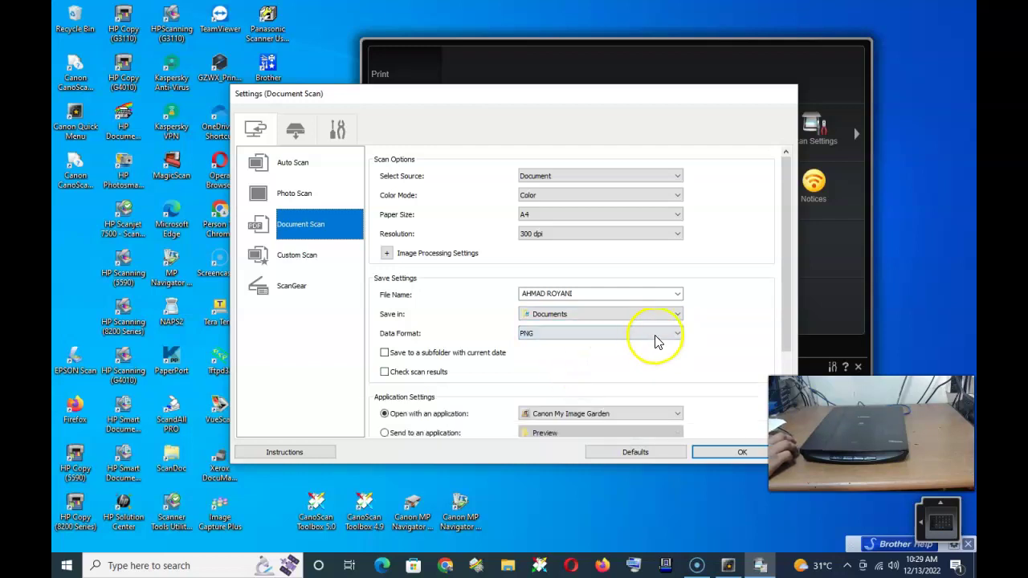
Keep Canon My Image Garden as the application that opens document scans and apply the settings.
scroll(723, 358, down, 1)
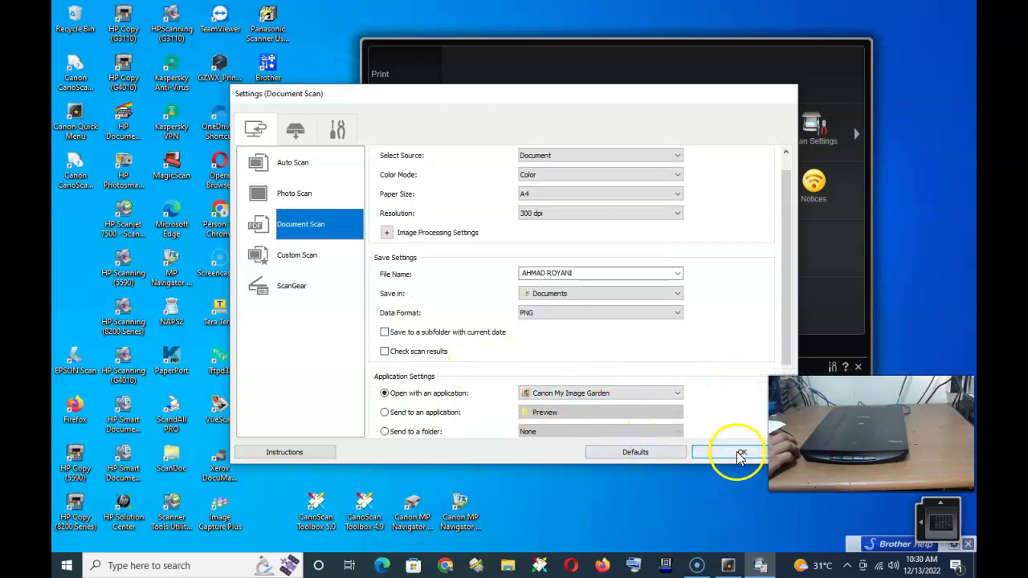
click(669, 395)
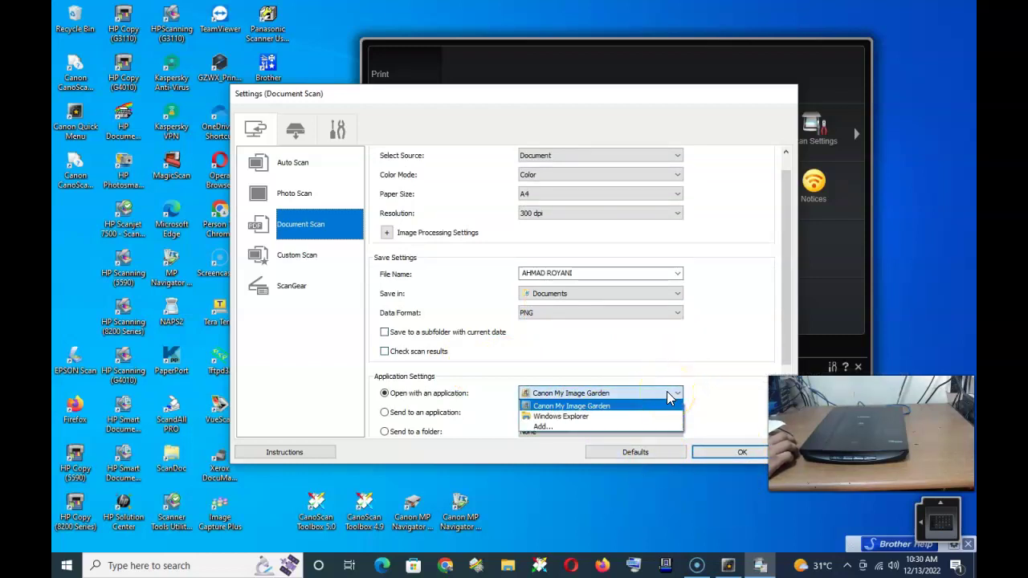
click(669, 397)
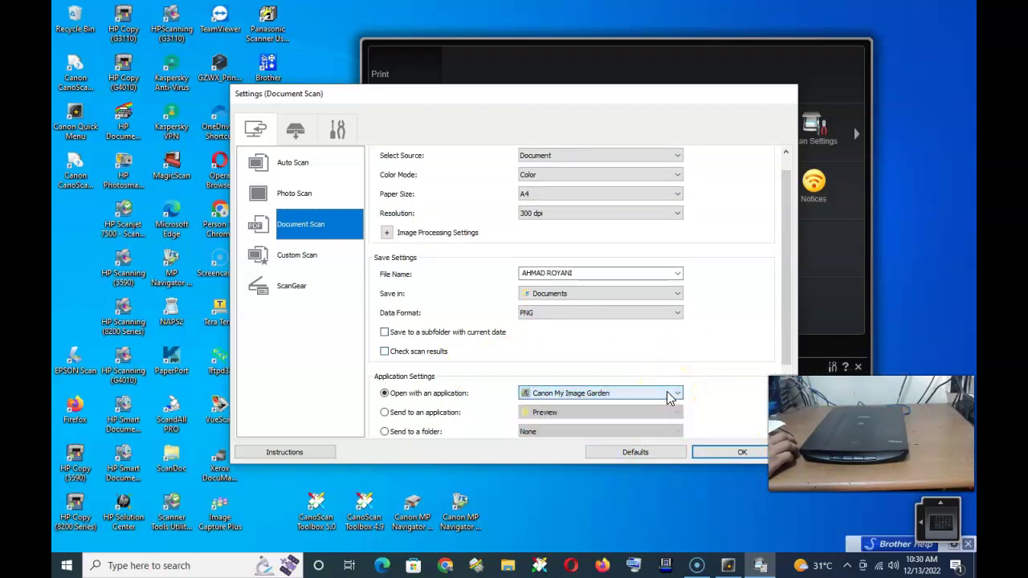
click(712, 455)
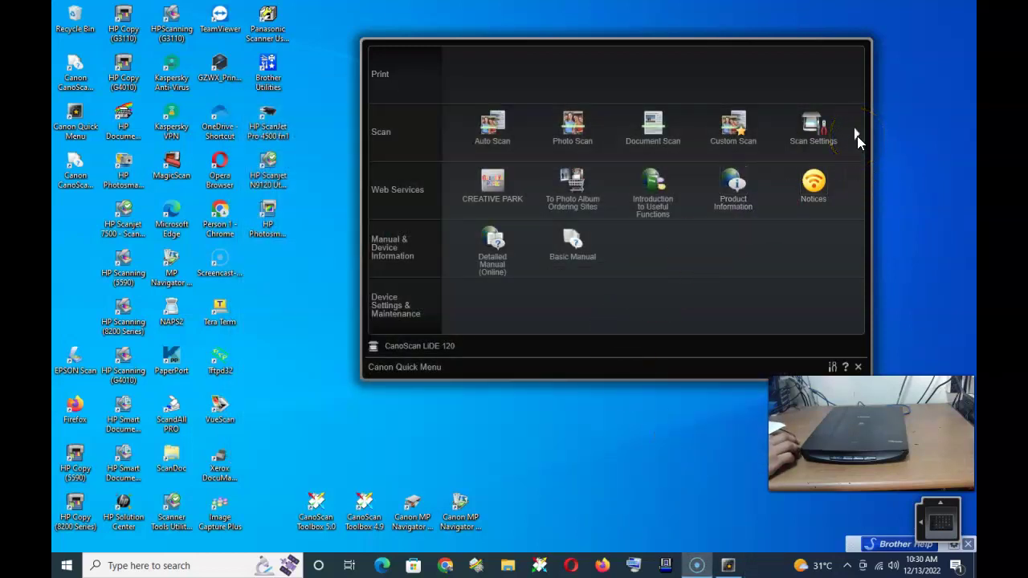
Start ScanGear from the Quick Menu, switch it to Advanced Mode and maximize its window.
click(857, 135)
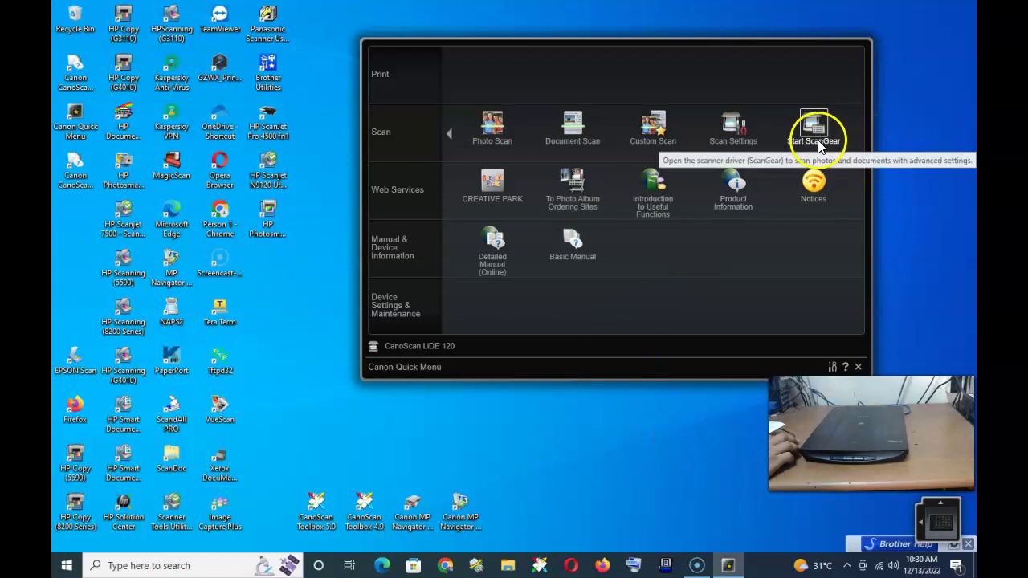
click(821, 142)
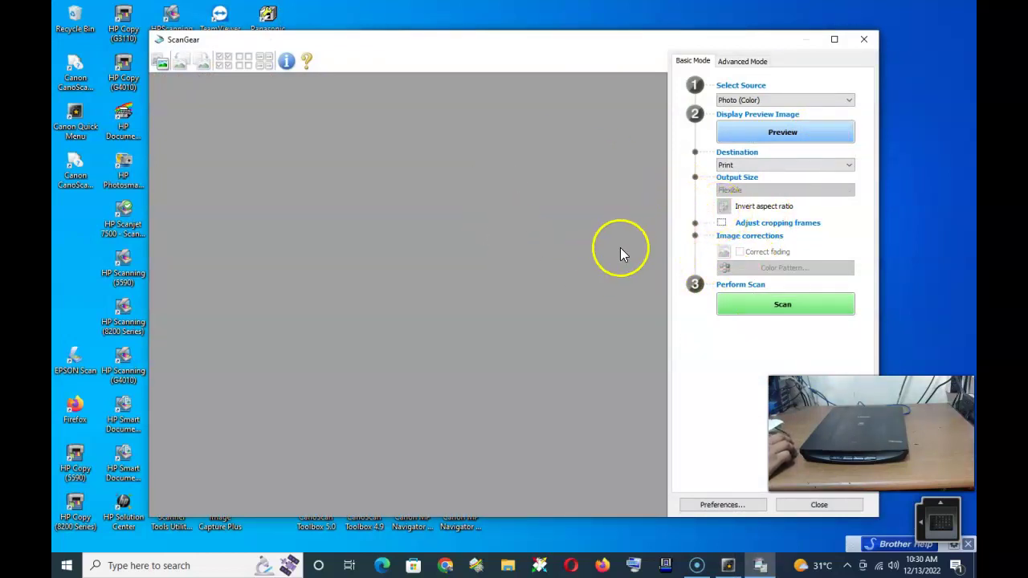
click(745, 67)
click(531, 316)
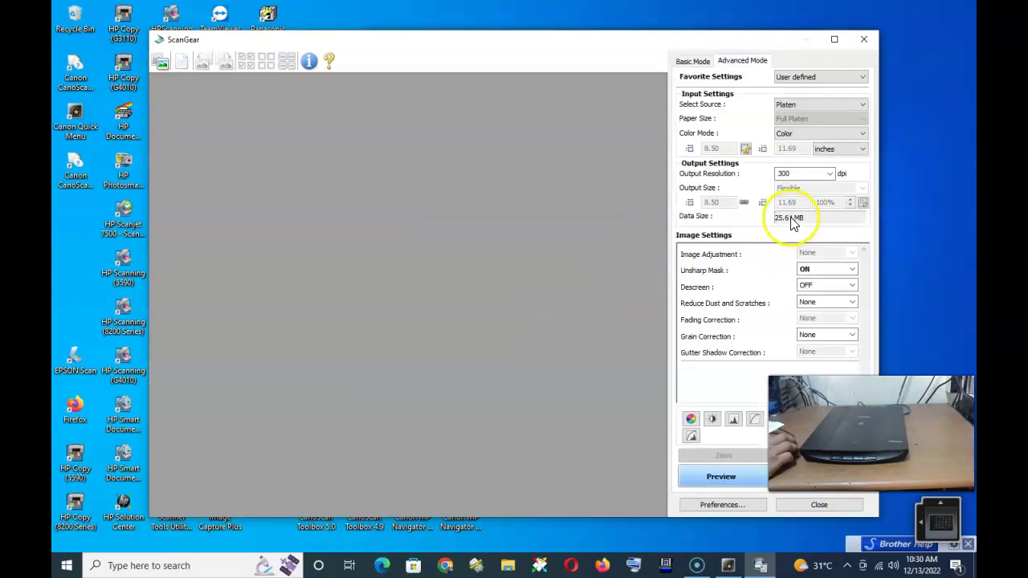
click(834, 38)
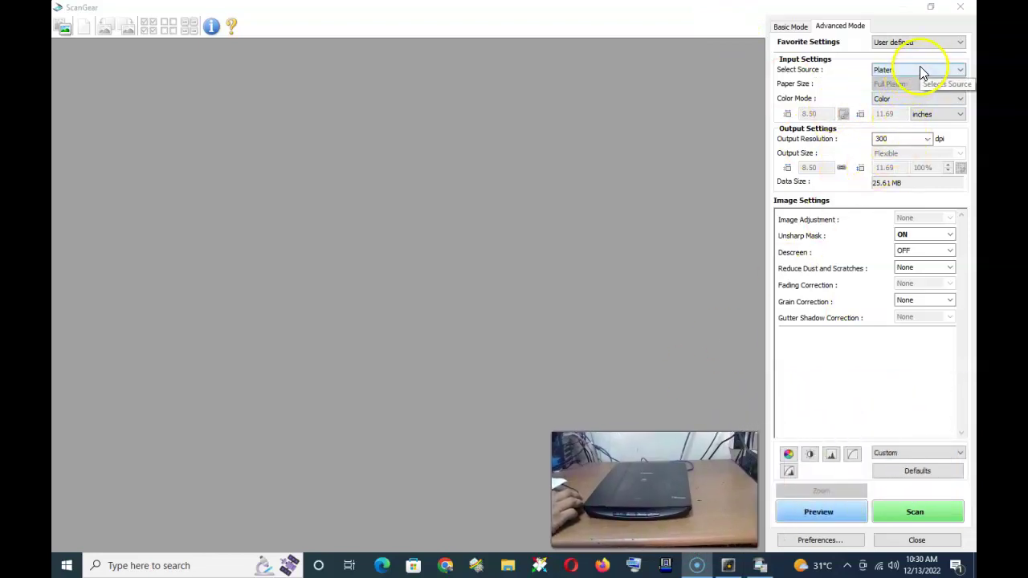
Set the color mode to Color and run a preview scan of the page on the platen.
click(925, 97)
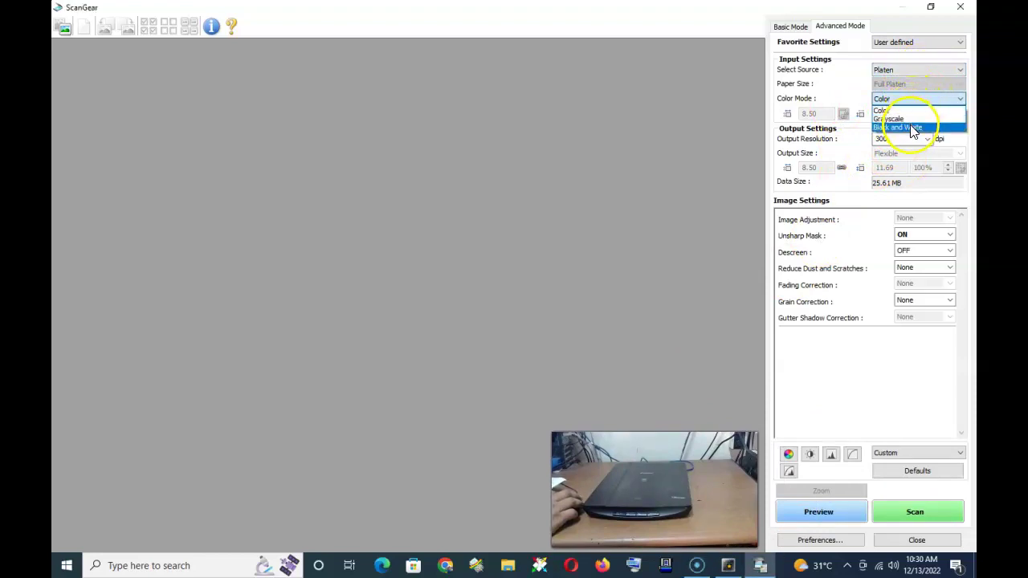
click(917, 110)
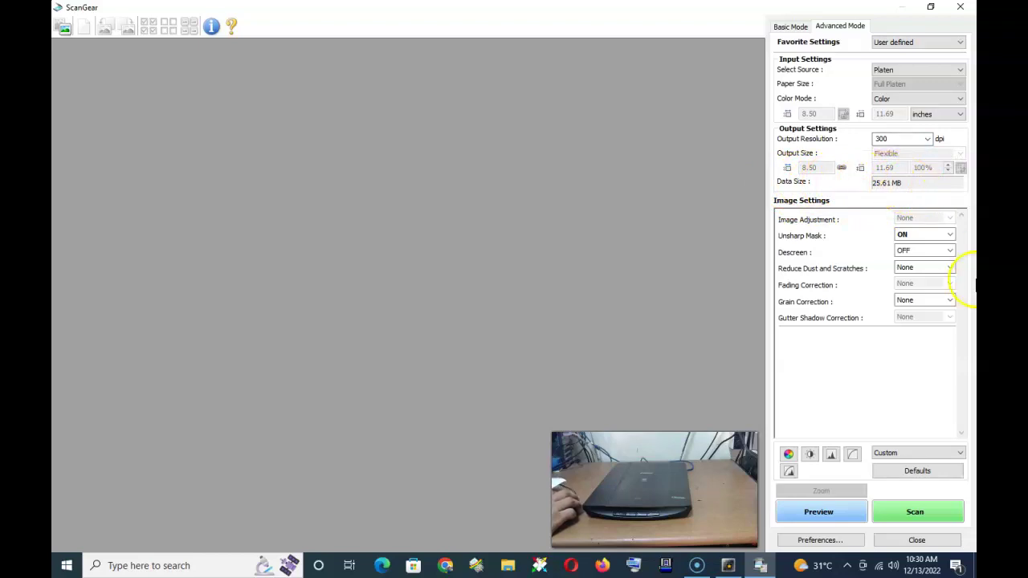
click(843, 512)
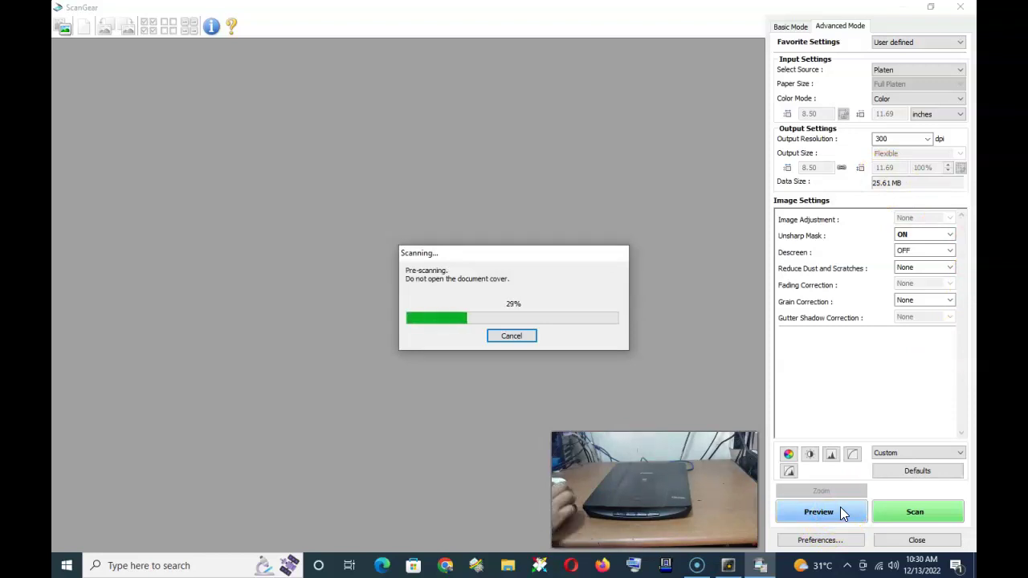
click(845, 519)
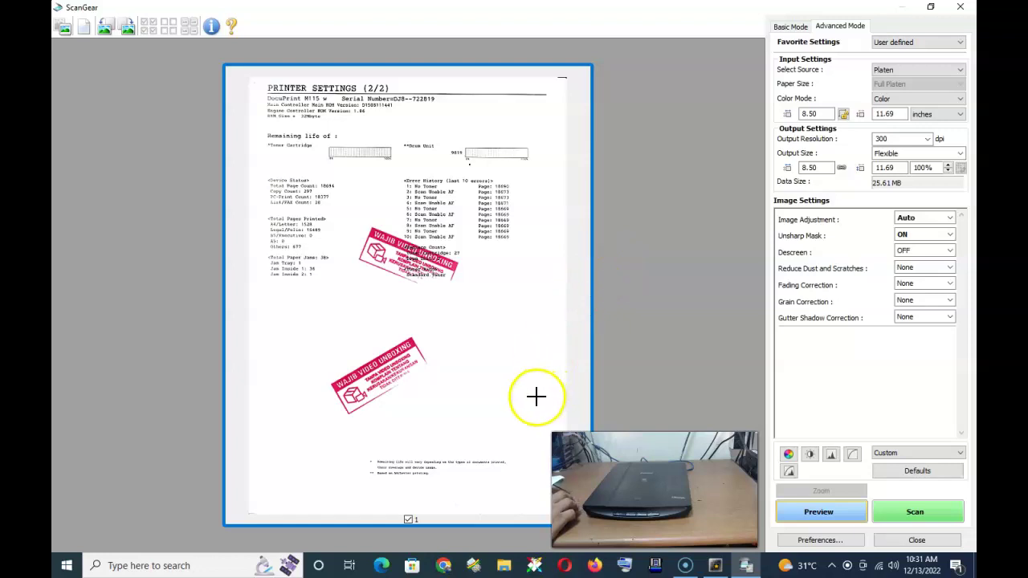
Rotate the previewed page clockwise through a full turn in 90-degree increments.
click(403, 277)
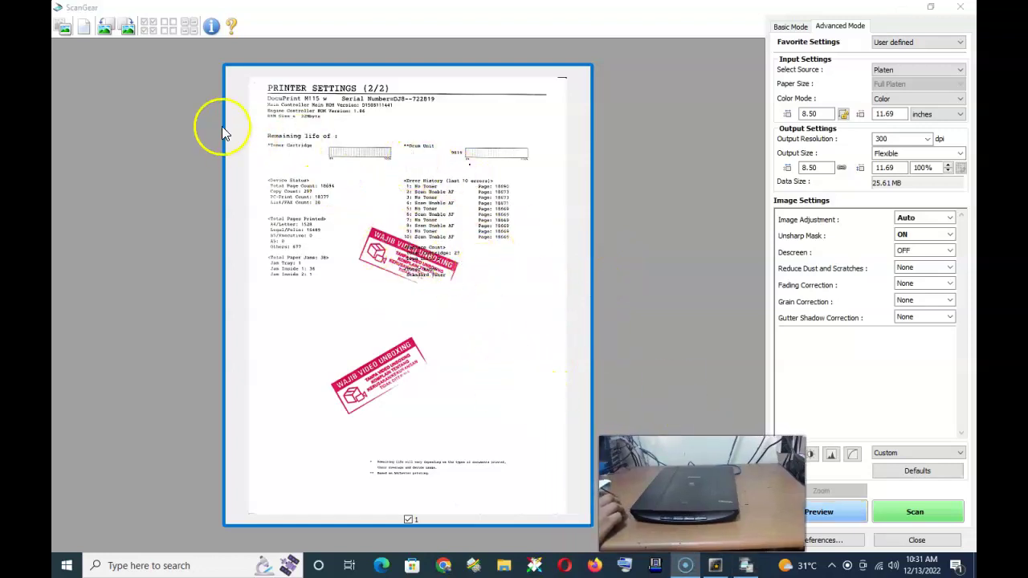
click(128, 32)
click(127, 32)
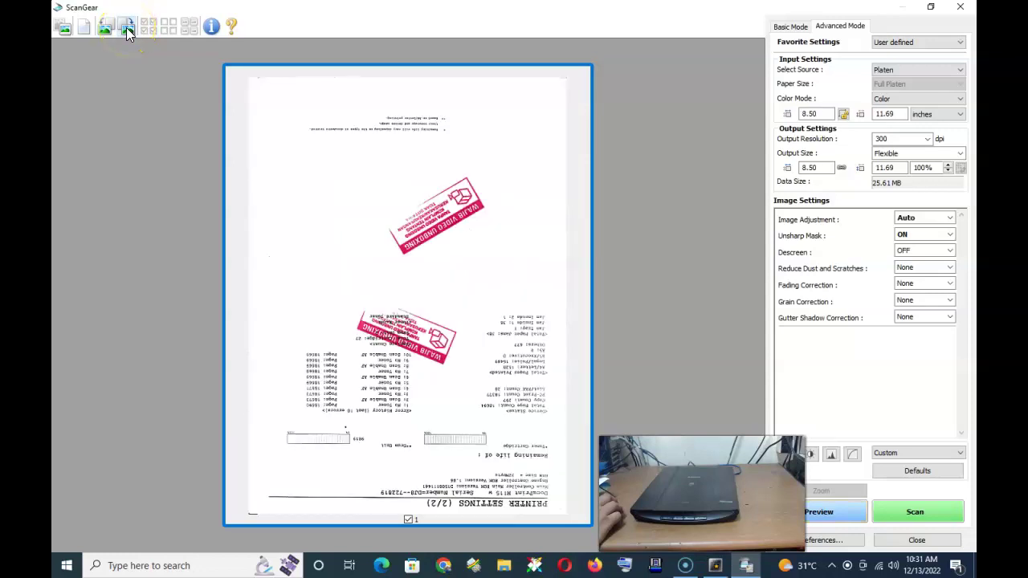
click(127, 32)
click(127, 32)
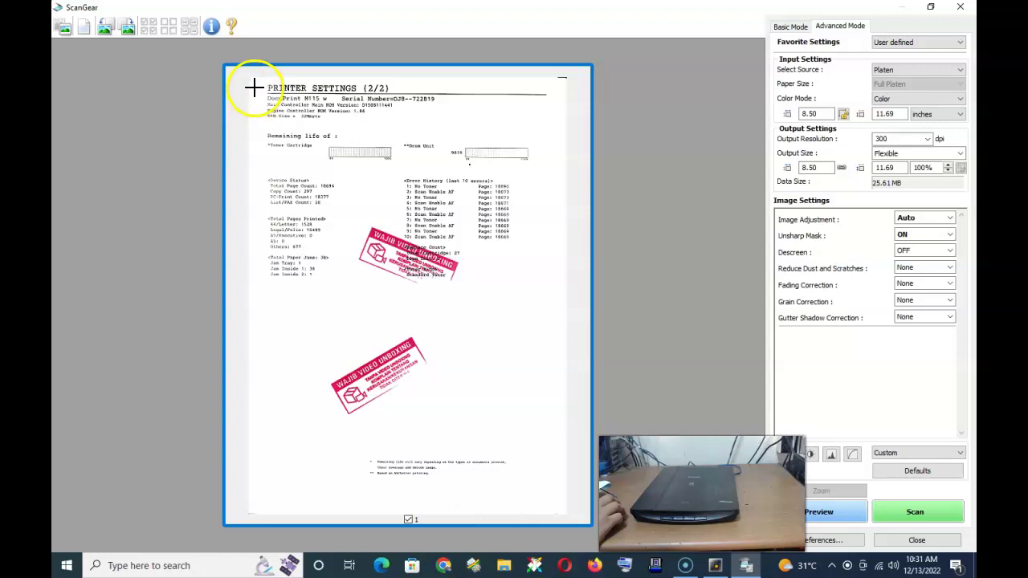
Scan the page within a cropping frame of about 8.50 × 11.67 inches and choose to retouch and save the image.
drag(249, 78, 567, 417)
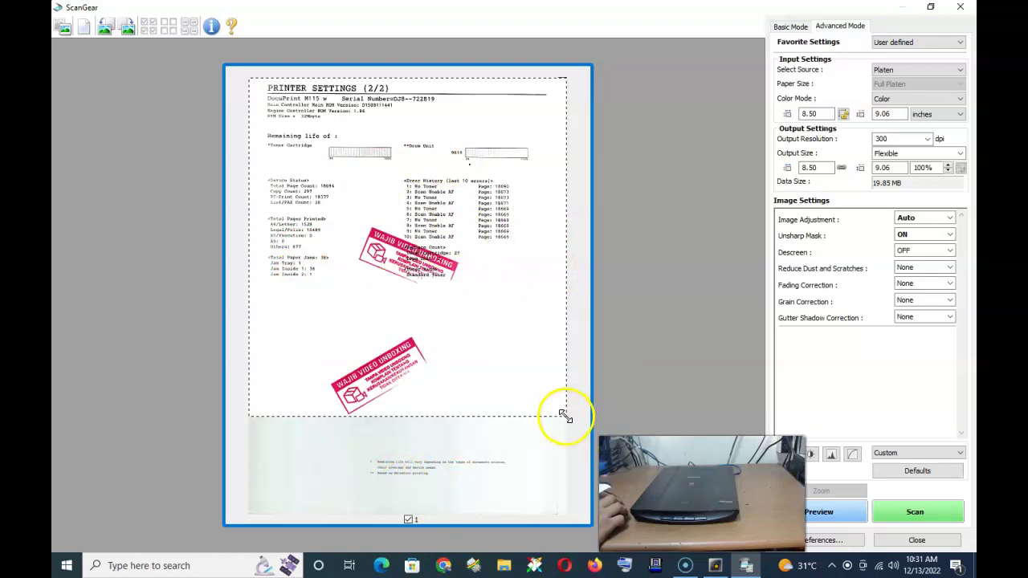
drag(564, 415, 616, 547)
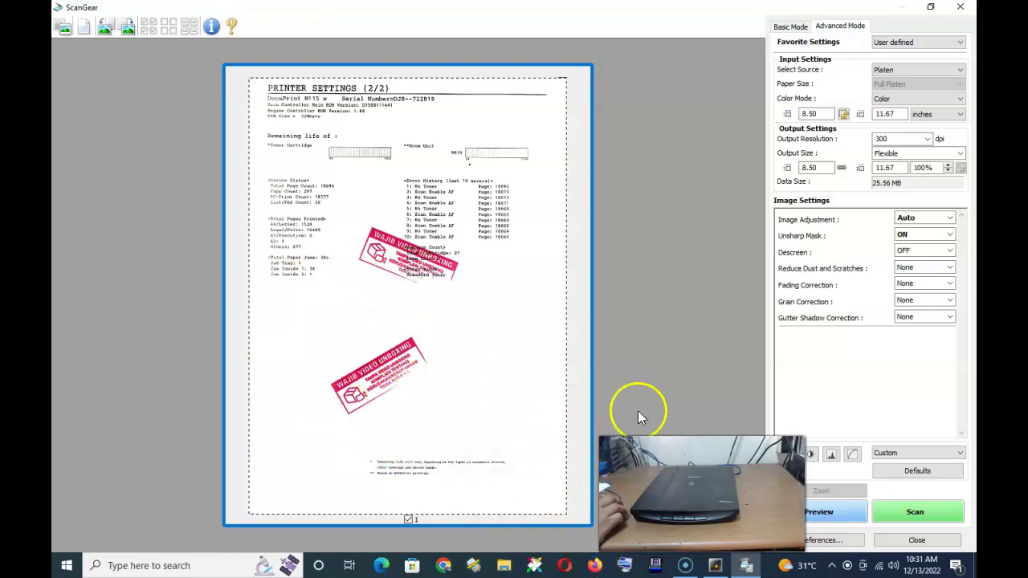
click(919, 511)
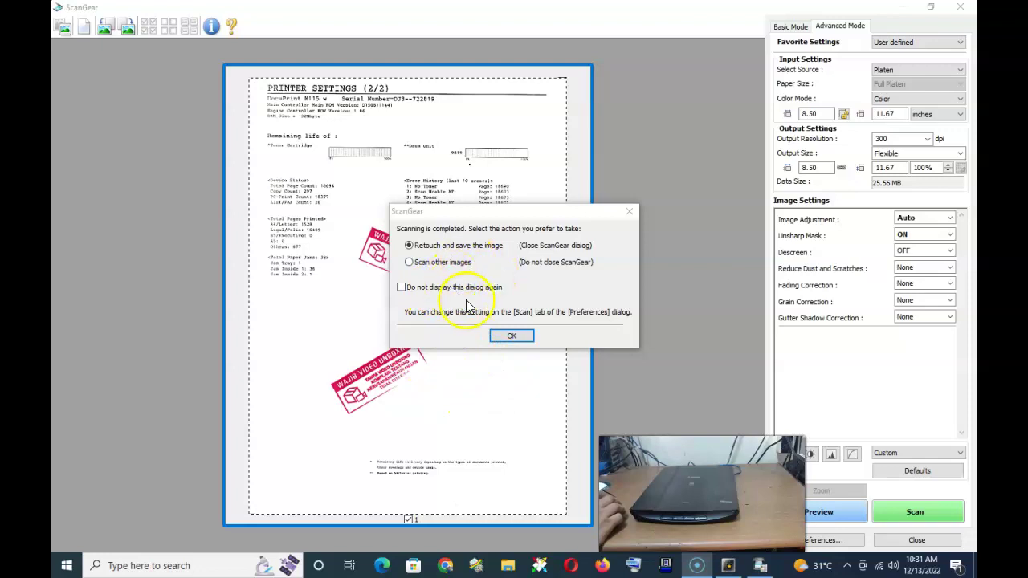
click(511, 336)
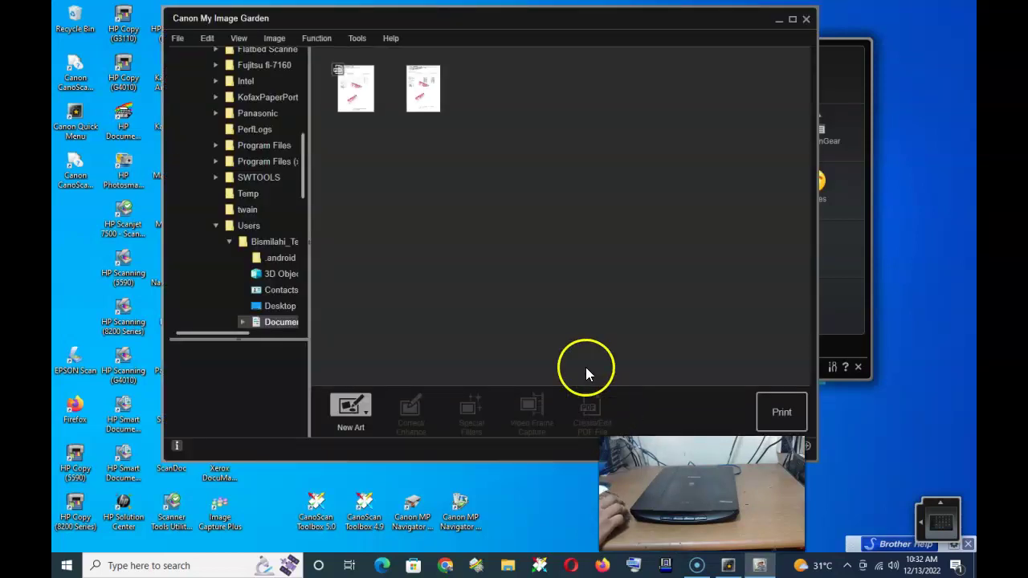
Check the file details of the scanned PDF and JPG, and look through the folder tree around Documents.
click(363, 105)
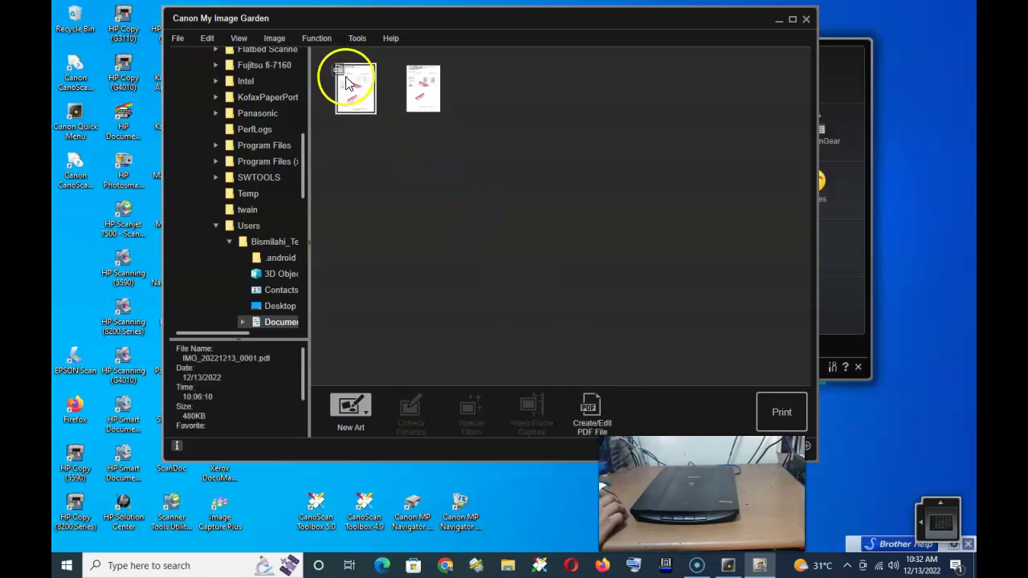
click(409, 81)
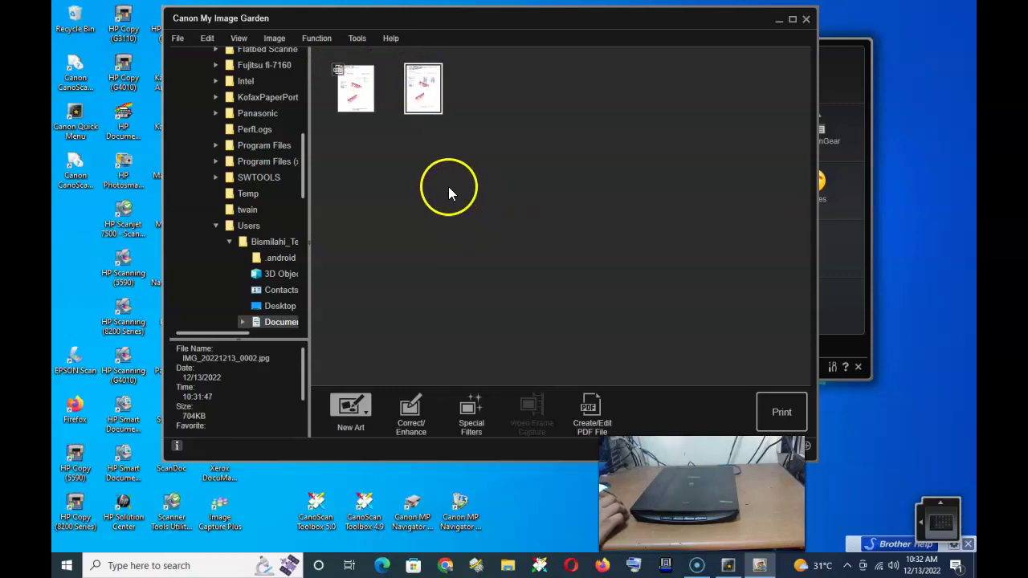
click(275, 324)
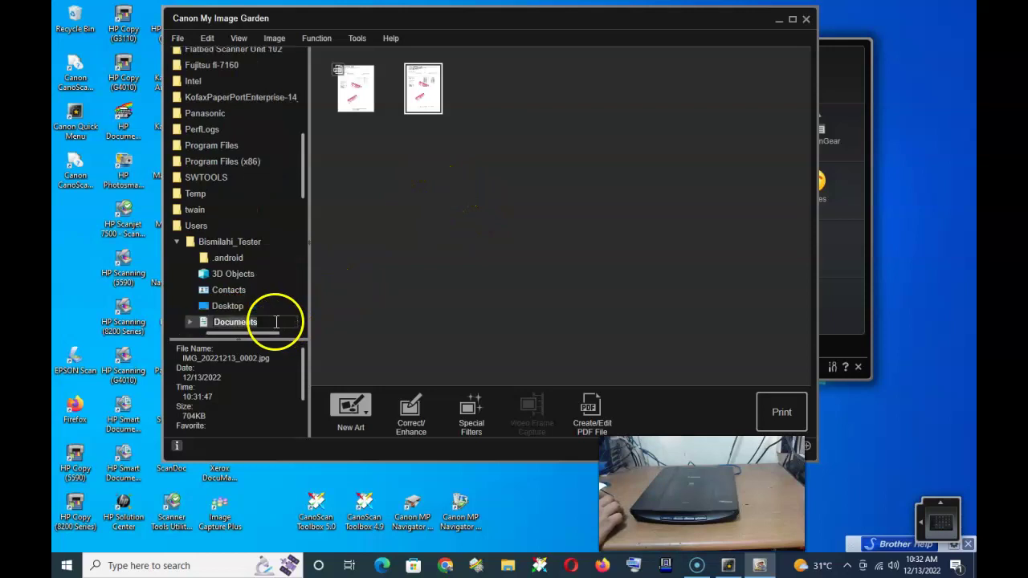
click(191, 323)
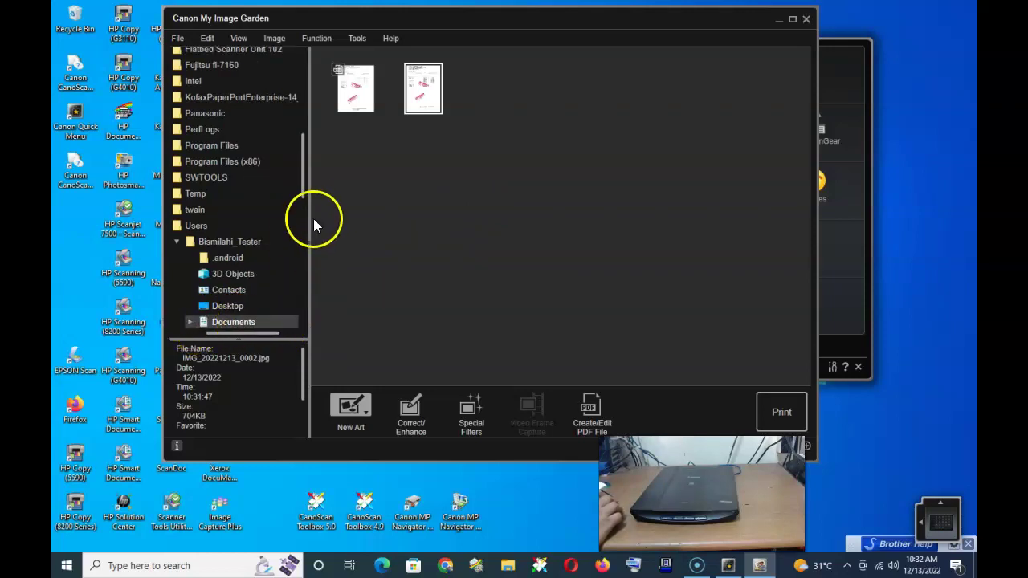
drag(301, 192, 304, 234)
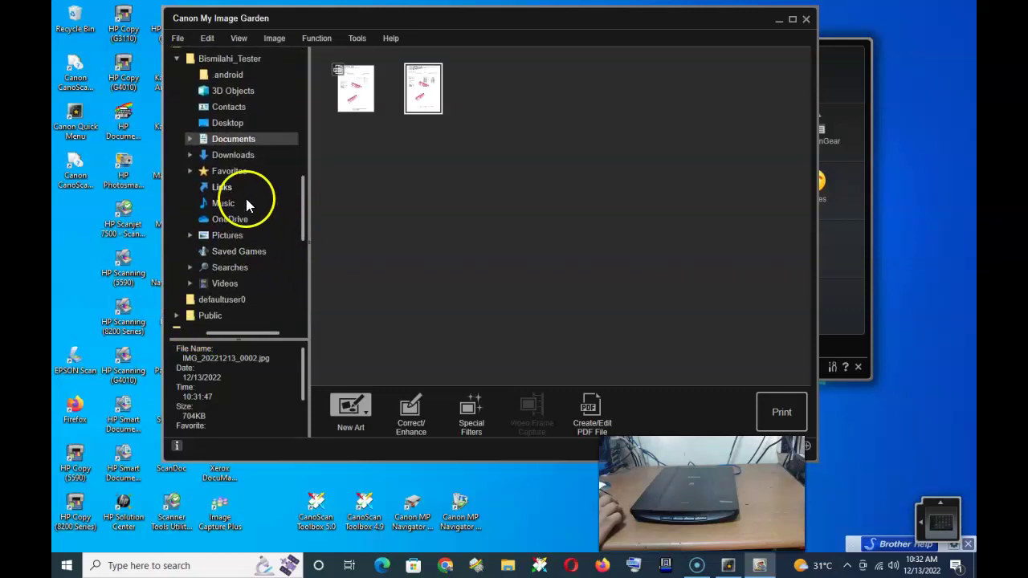
Look through the Documents subfolders in the folder tree, and switch to File Explorer to view the Documents folder.
click(190, 138)
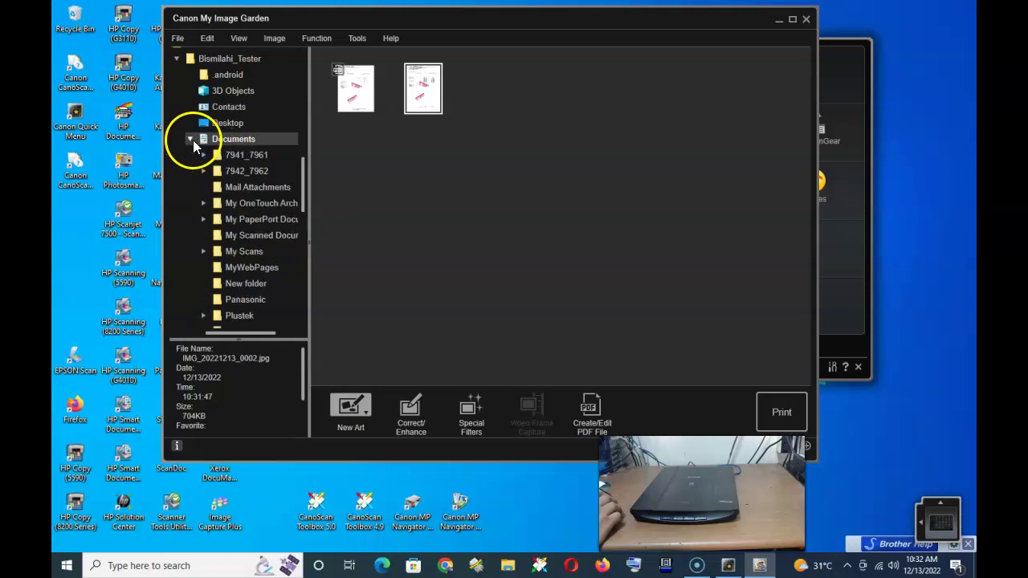
double_click(251, 157)
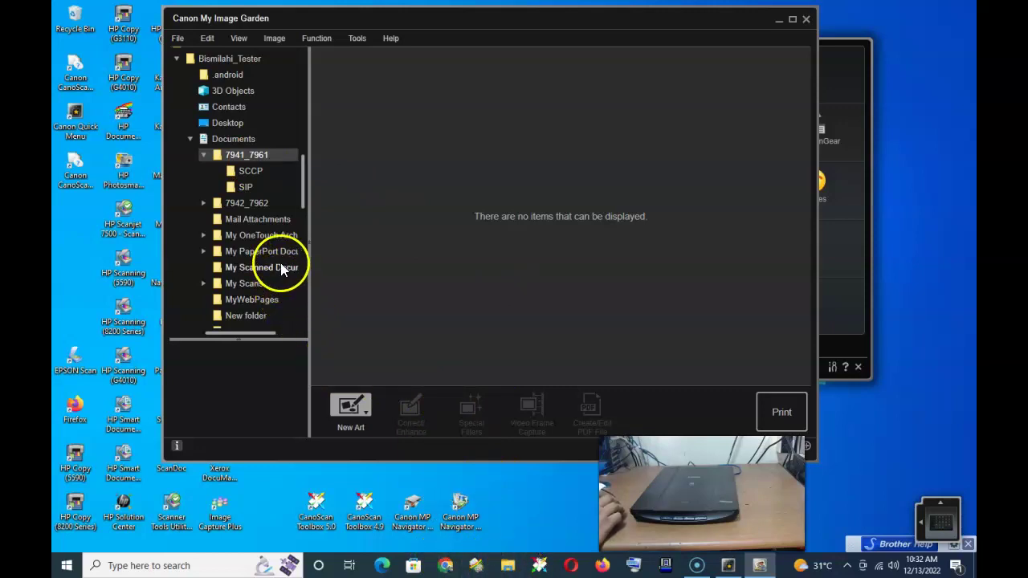
click(510, 566)
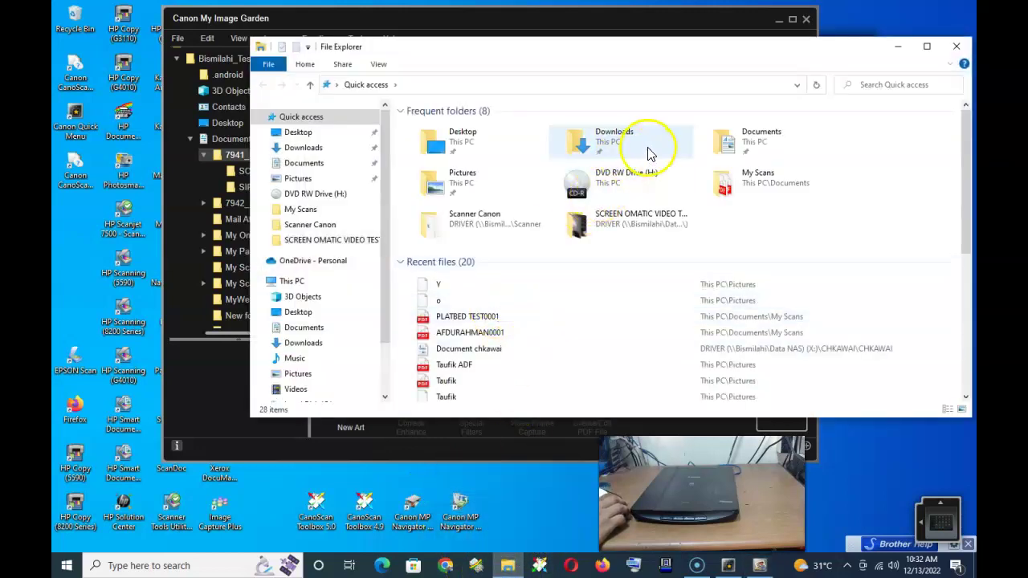
double_click(744, 138)
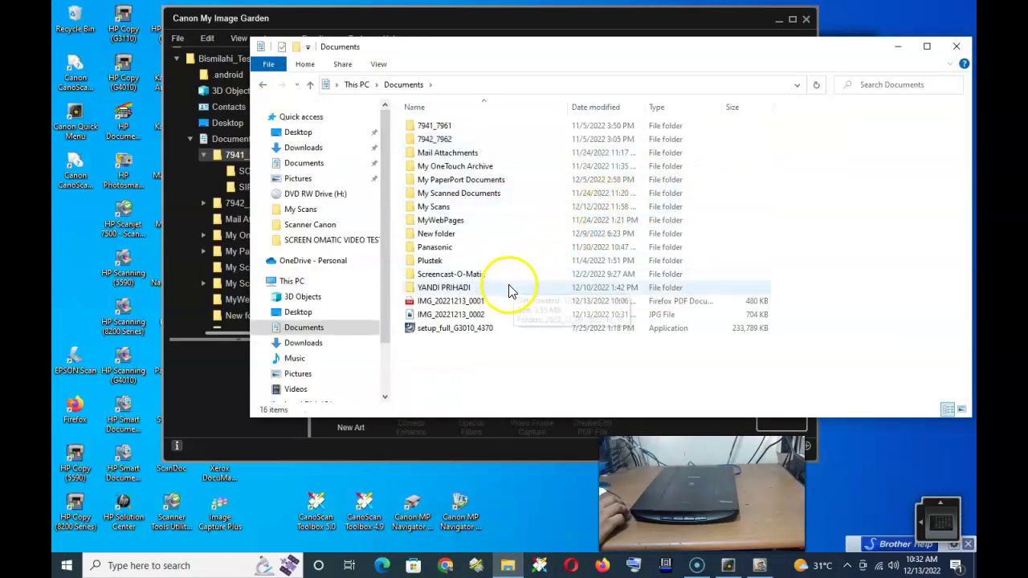
Open the scanned PDF IMG_20221213_0001 from Documents and look over its whole page.
double_click(454, 300)
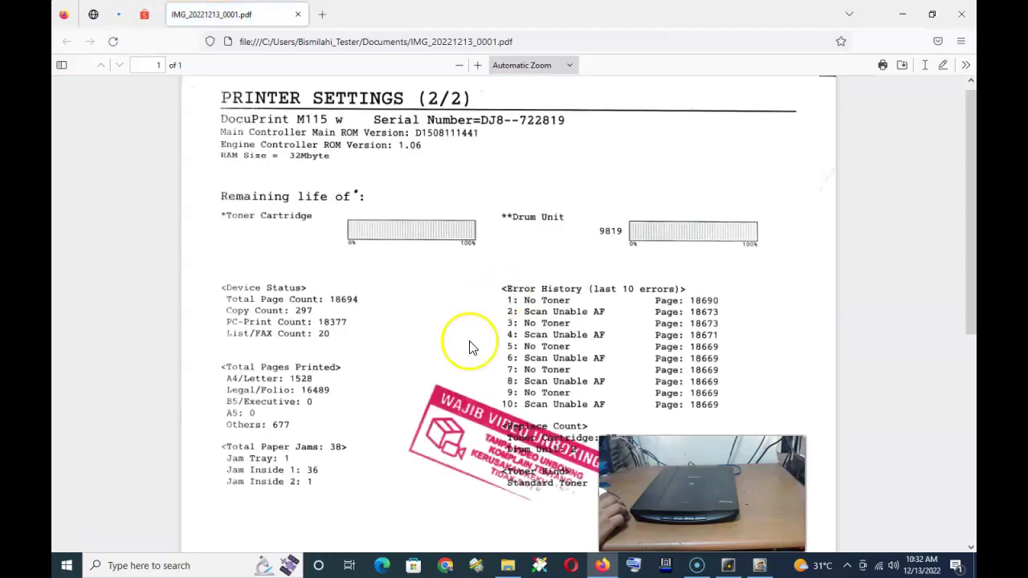
scroll(487, 328, up, 1)
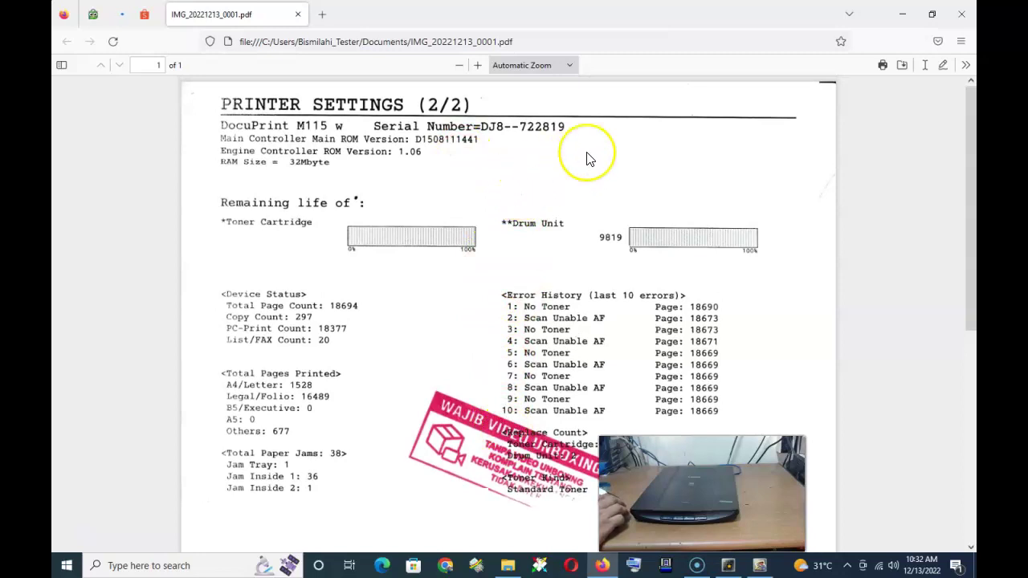
scroll(591, 173, down, 4)
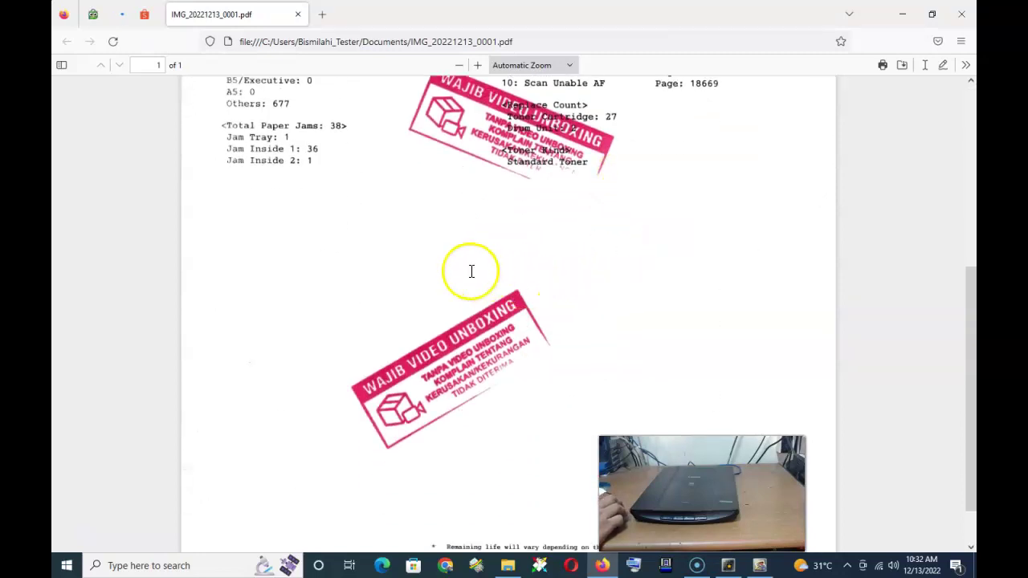
scroll(618, 261, down, 1)
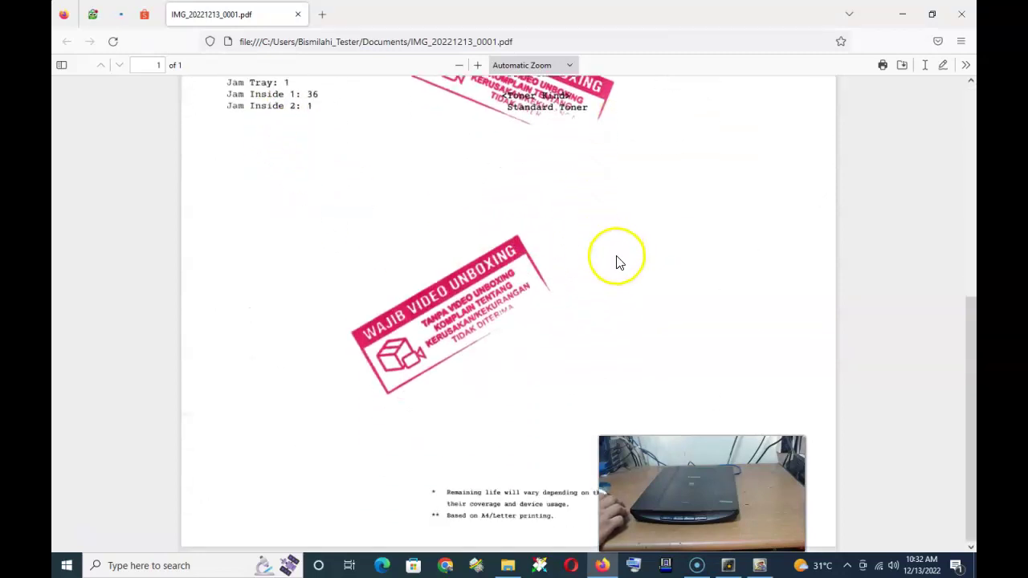
scroll(618, 261, up, 5)
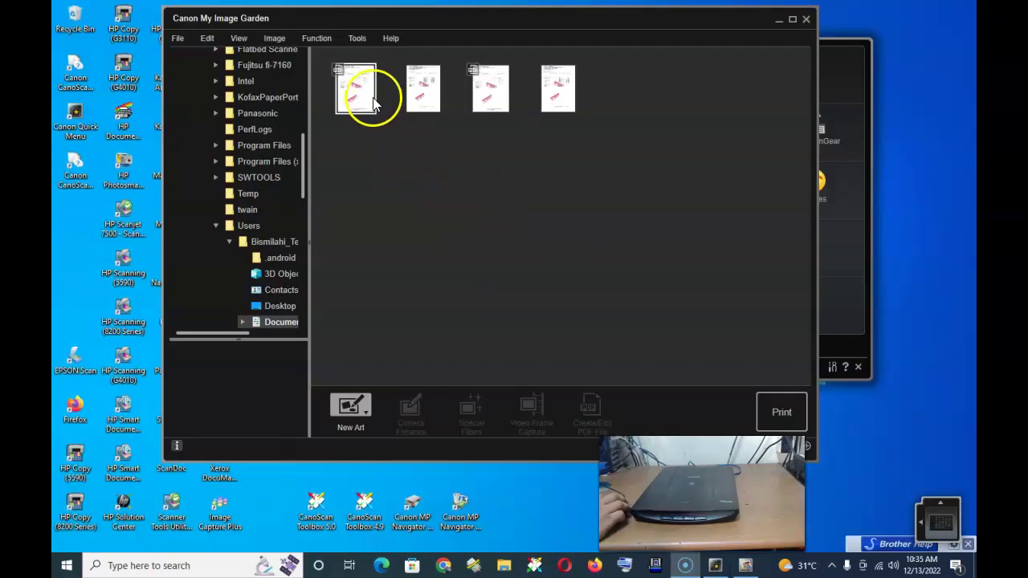
Open IMG_20221213_0001.pdf for PDF editing in My Image Garden, and cancel adding another page.
click(353, 86)
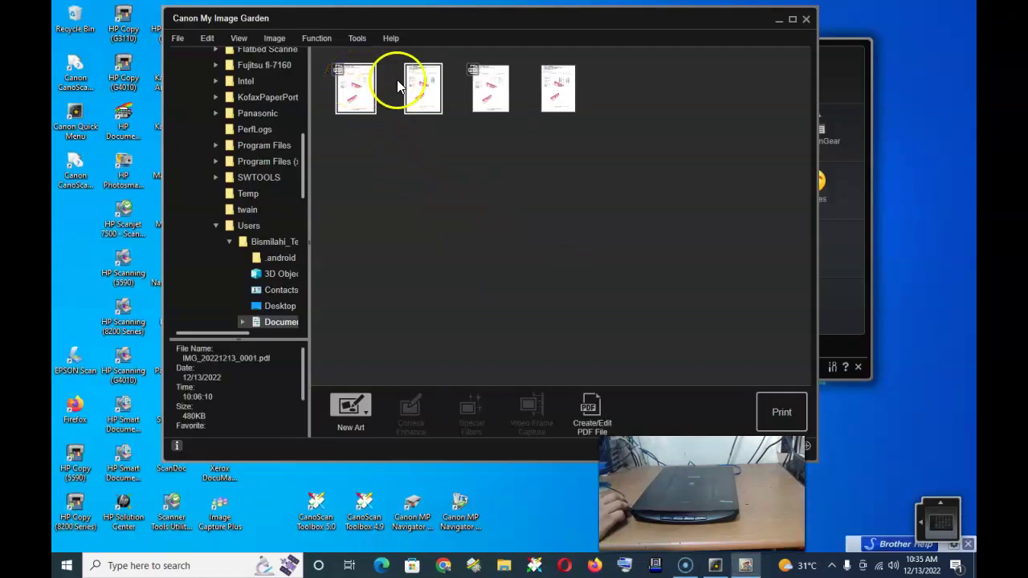
click(433, 90)
click(359, 78)
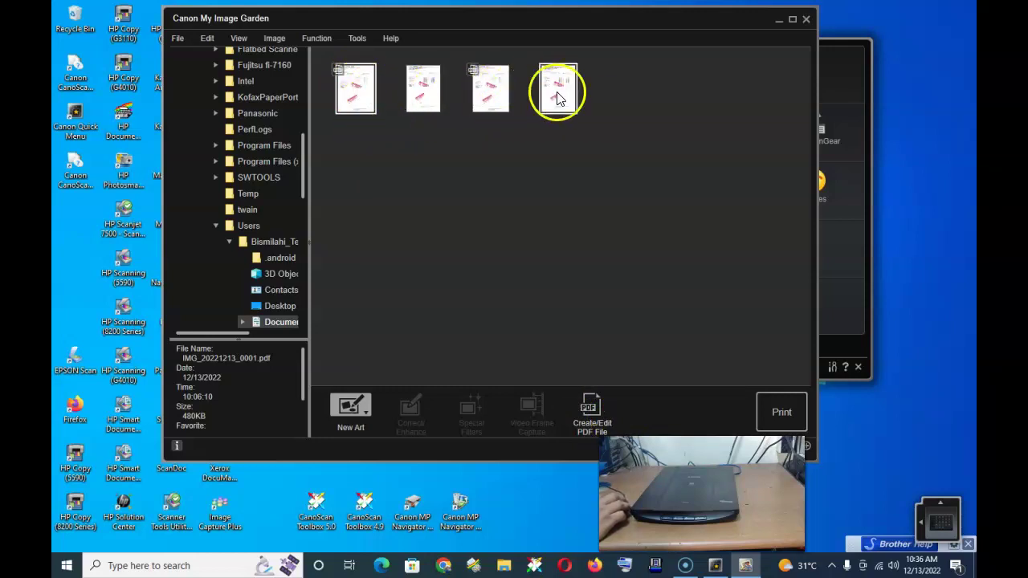
click(592, 408)
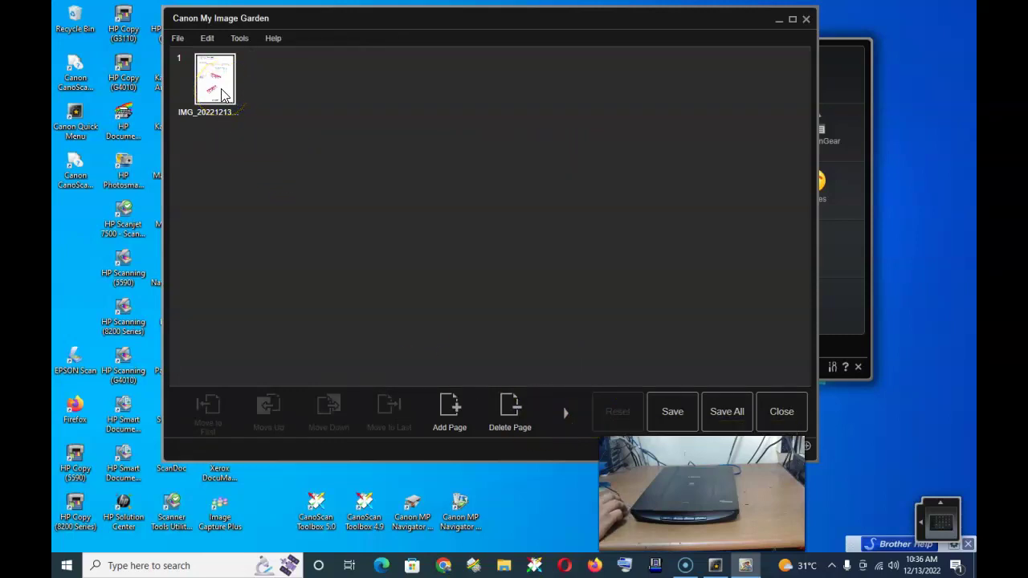
click(451, 406)
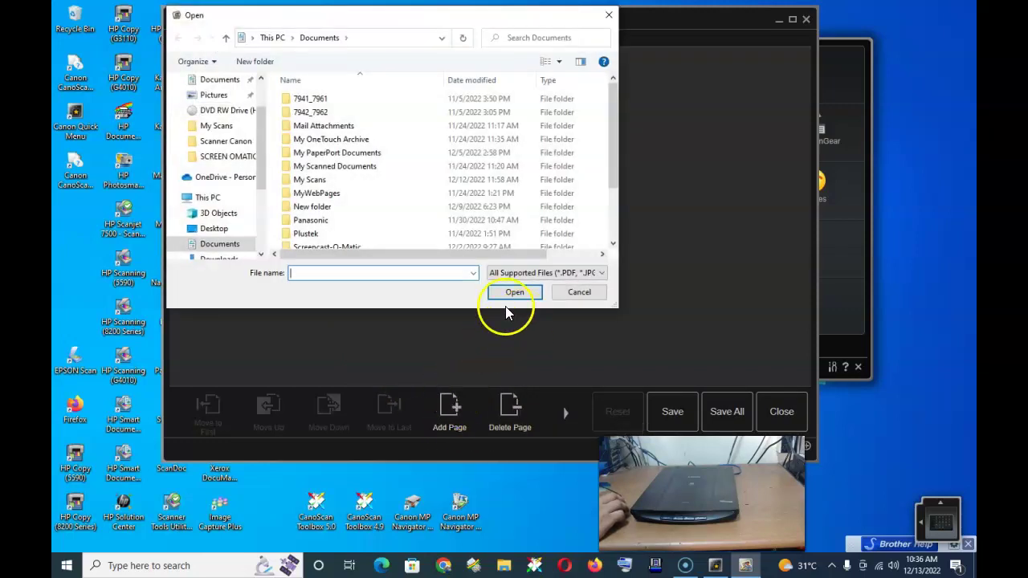
click(583, 295)
Save the document to the Documents folder in PDF format, using the person's full name as the file name.
click(679, 424)
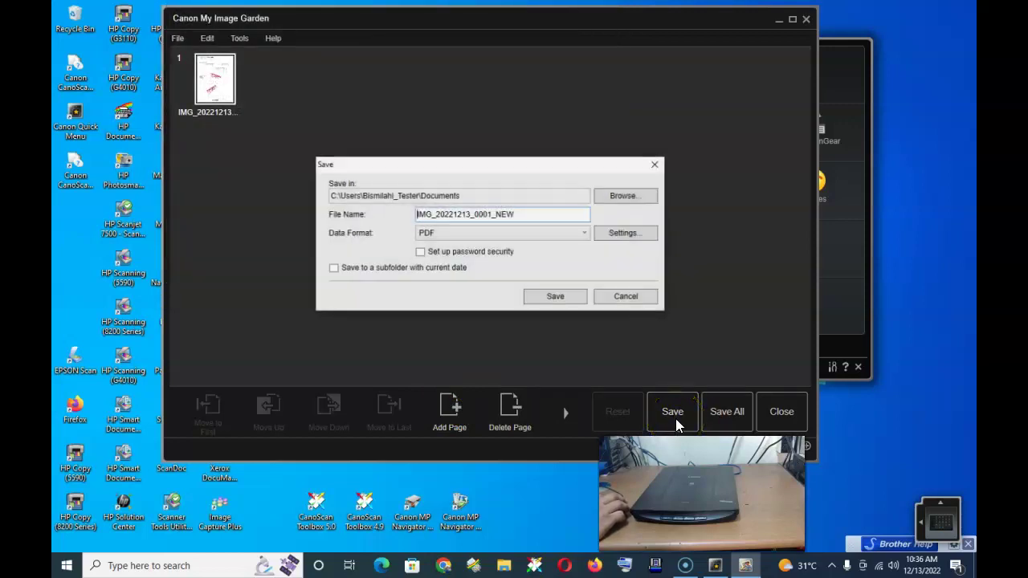
drag(523, 215, 408, 212)
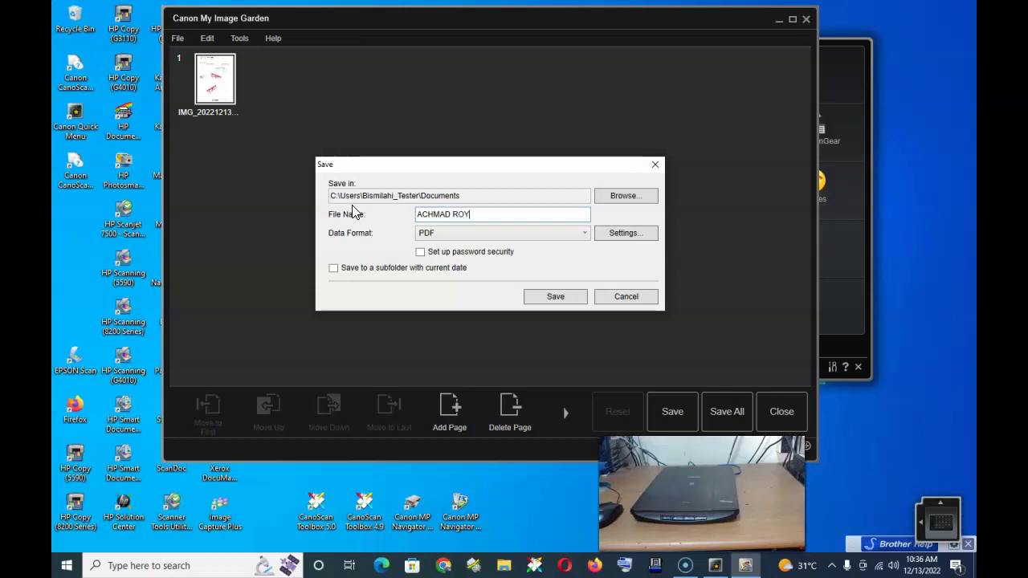
text(I)
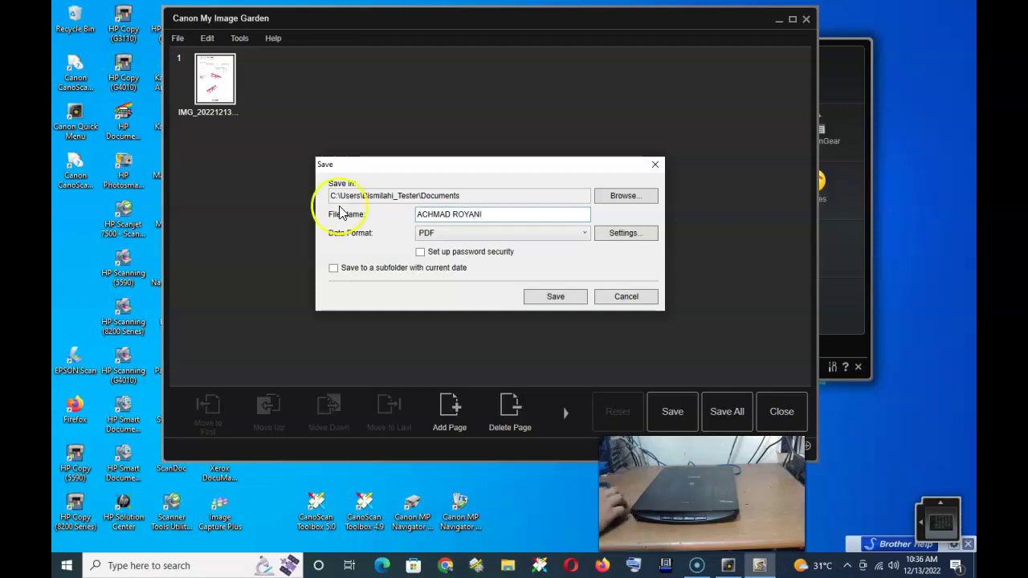
click(578, 234)
click(575, 234)
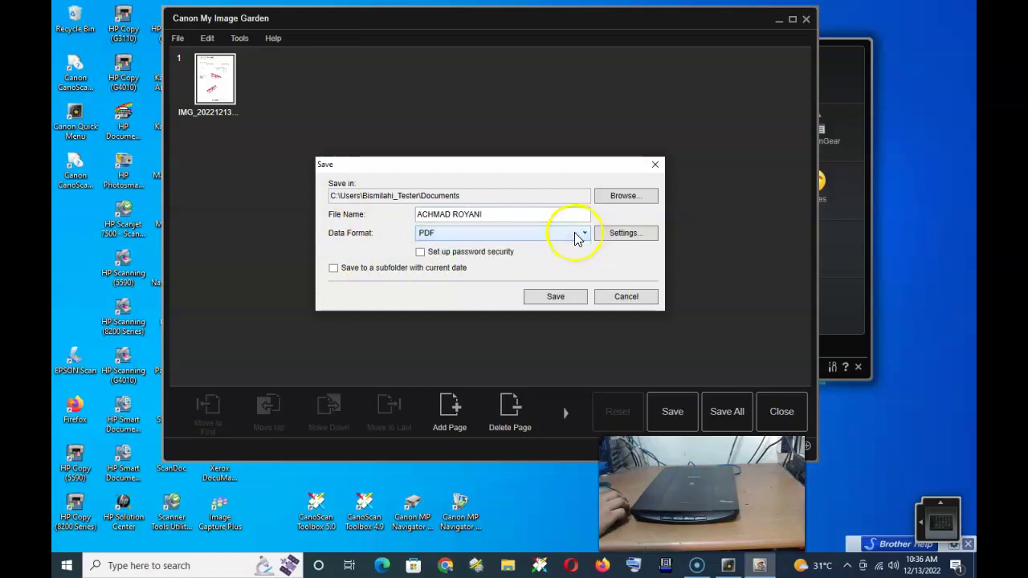
click(555, 297)
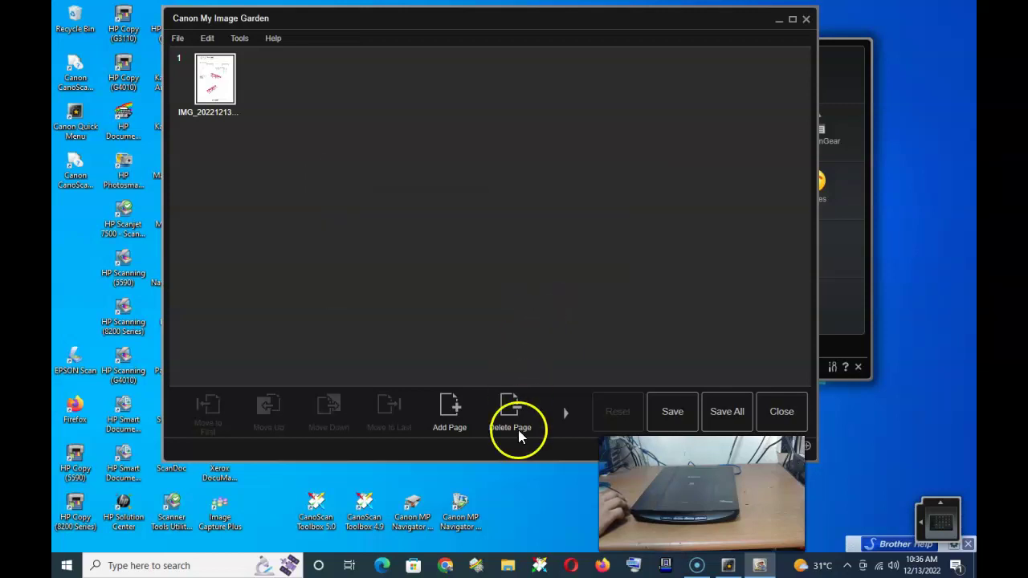
Browse in File Explorer from Local Disk (C:) through Users and the current account's folder to Documents.
click(509, 566)
scroll(338, 310, down, 3)
click(326, 333)
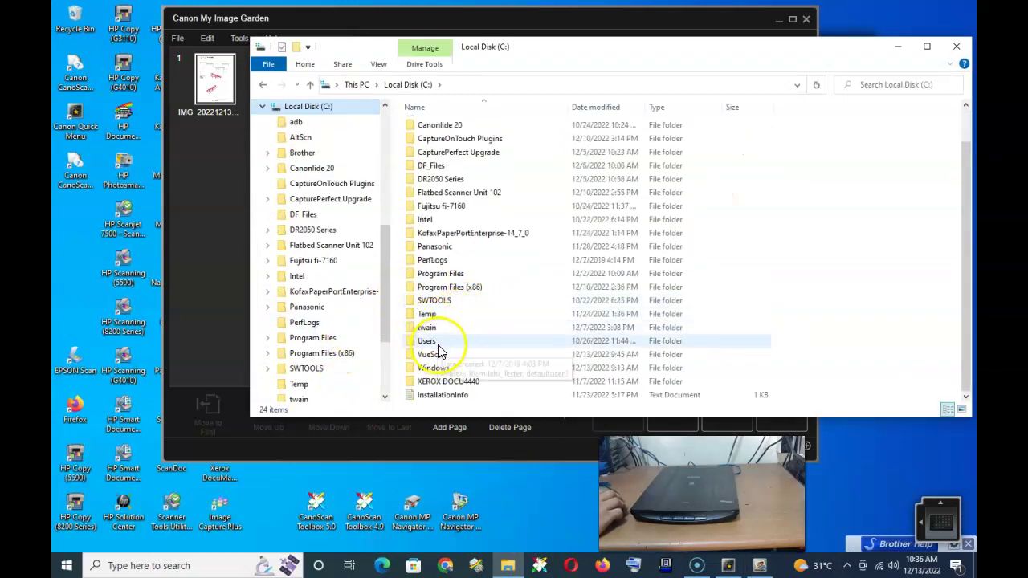
double_click(439, 343)
double_click(446, 127)
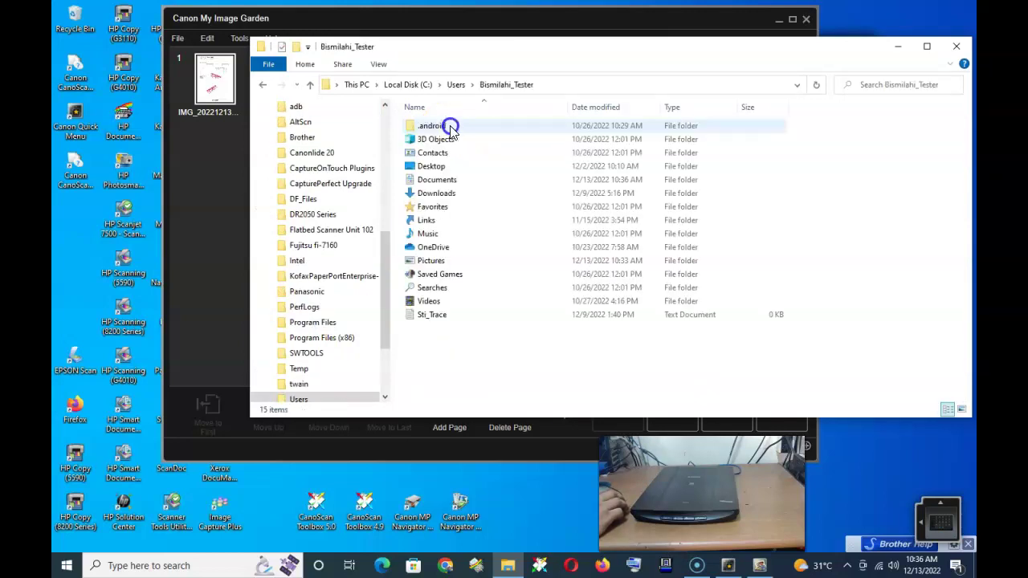
double_click(440, 179)
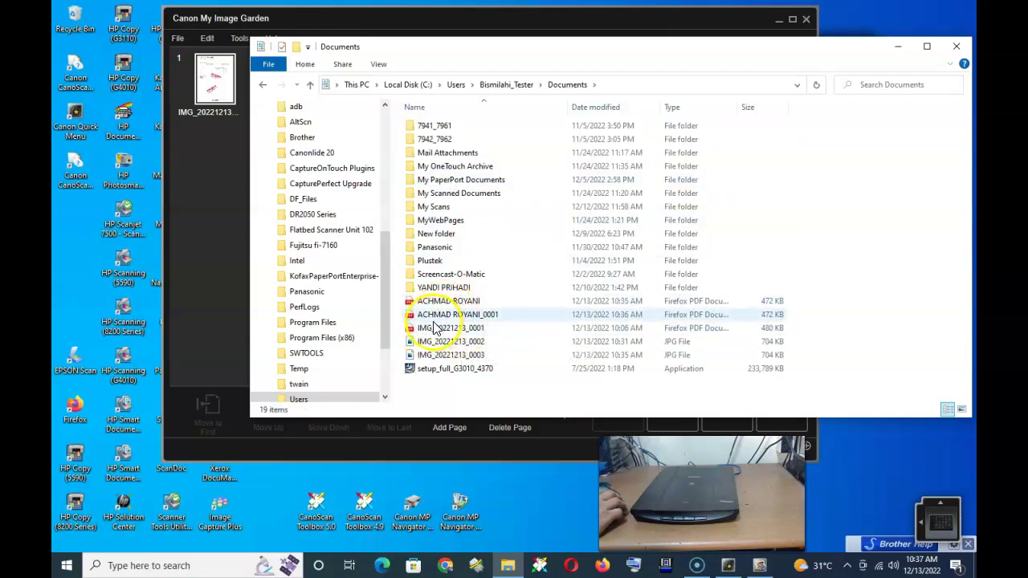
Open the PDF named with only the person's full name, look over its page and close it.
double_click(440, 302)
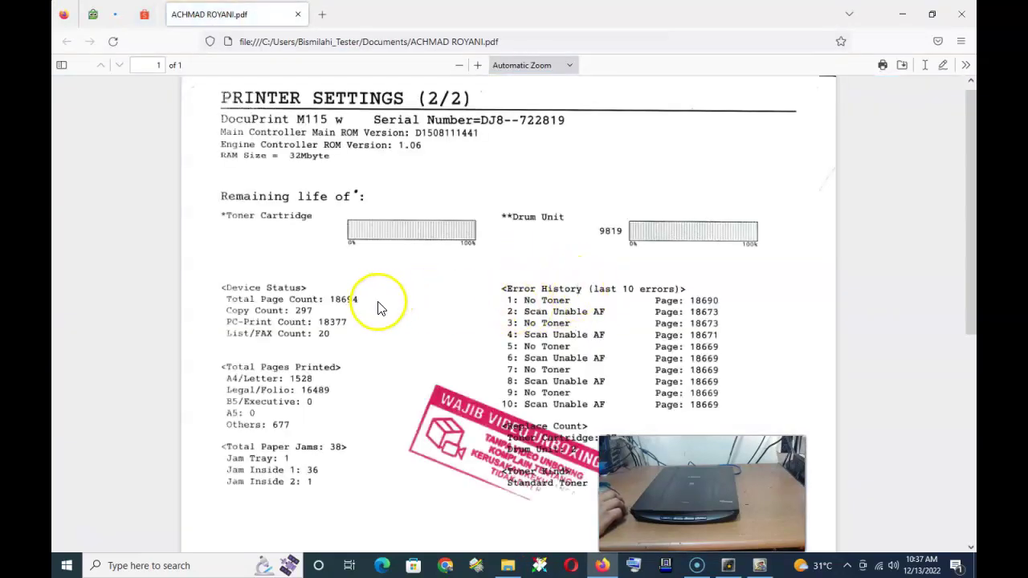
scroll(554, 377, down, 8)
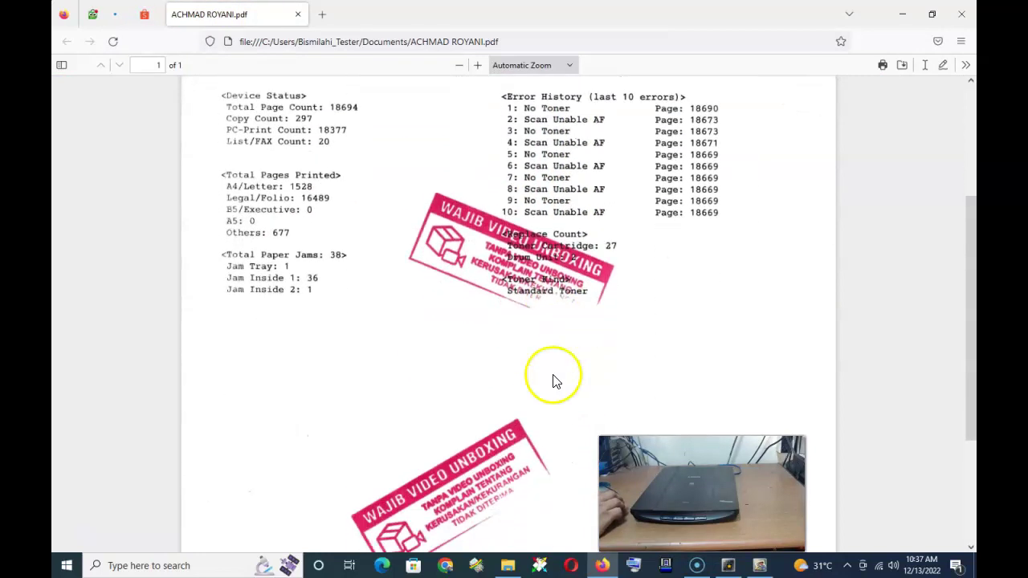
scroll(558, 378, up, 2)
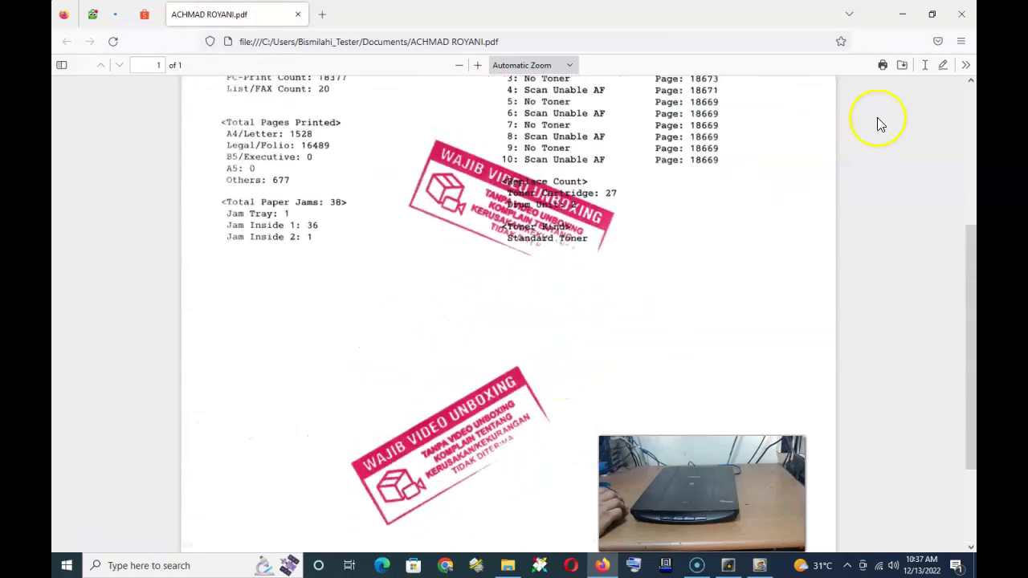
click(961, 14)
Open the PDF whose name is the person's name plus _0001, check its whole page and close it.
double_click(498, 314)
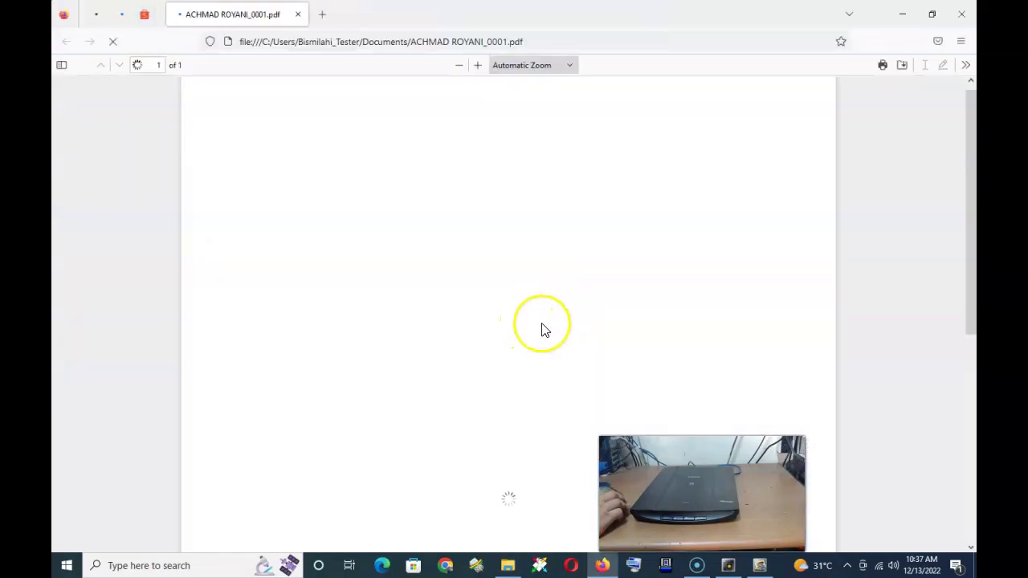
scroll(554, 337, down, 5)
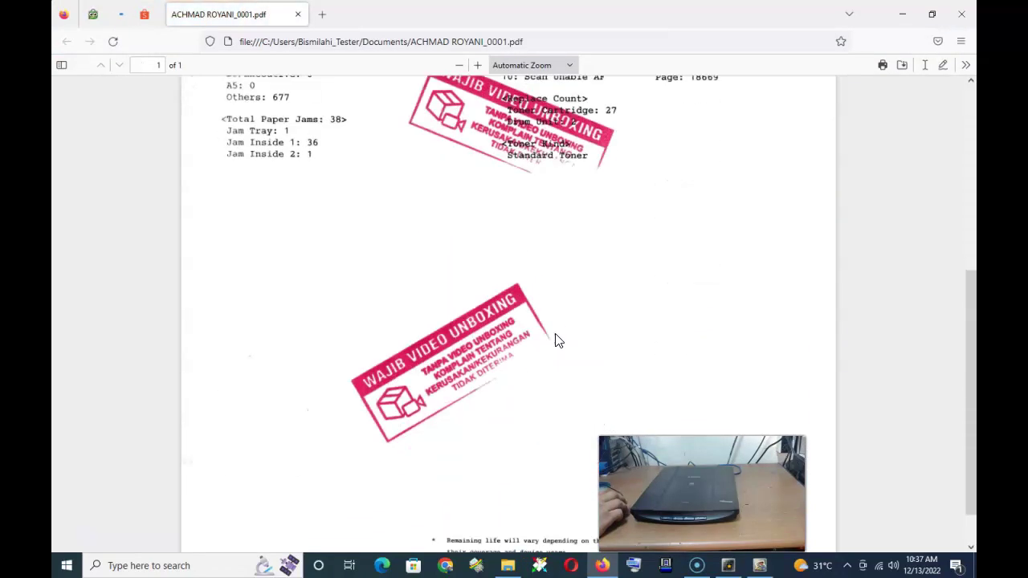
scroll(560, 344, up, 5)
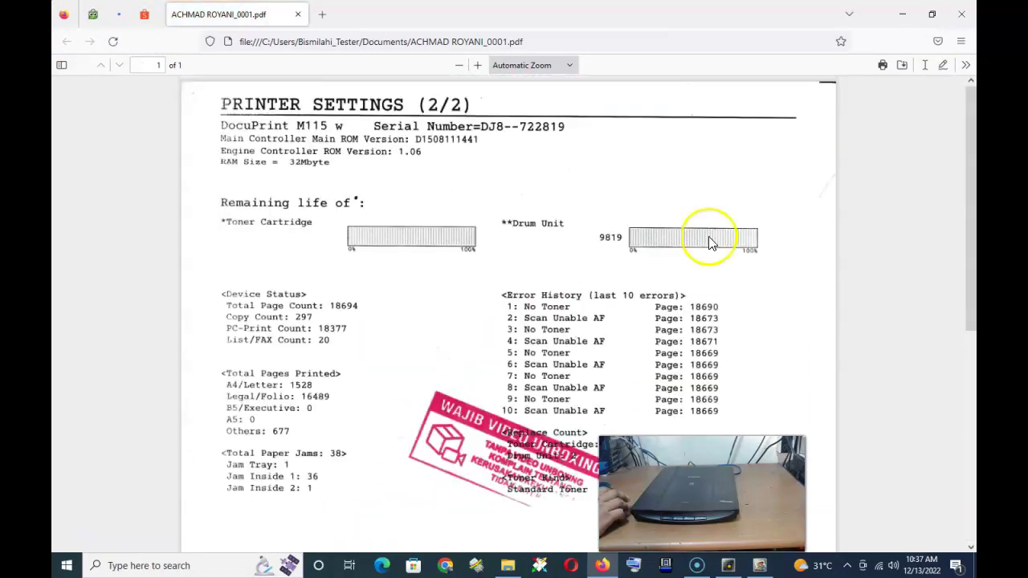
click(962, 14)
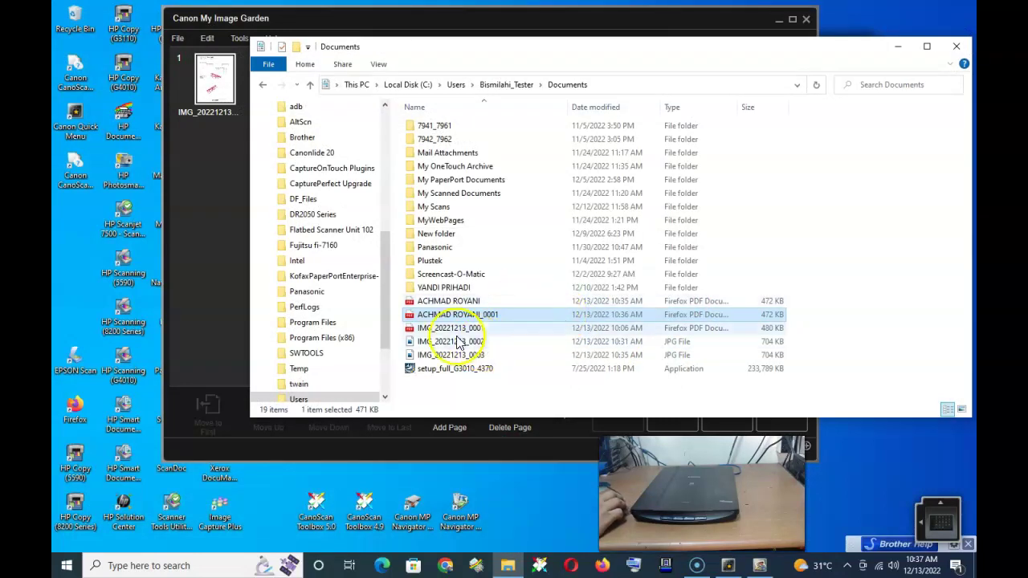
Review the original scan IMG_20221213_0001.pdf, and close it along with File Explorer and My Image Garden.
click(446, 329)
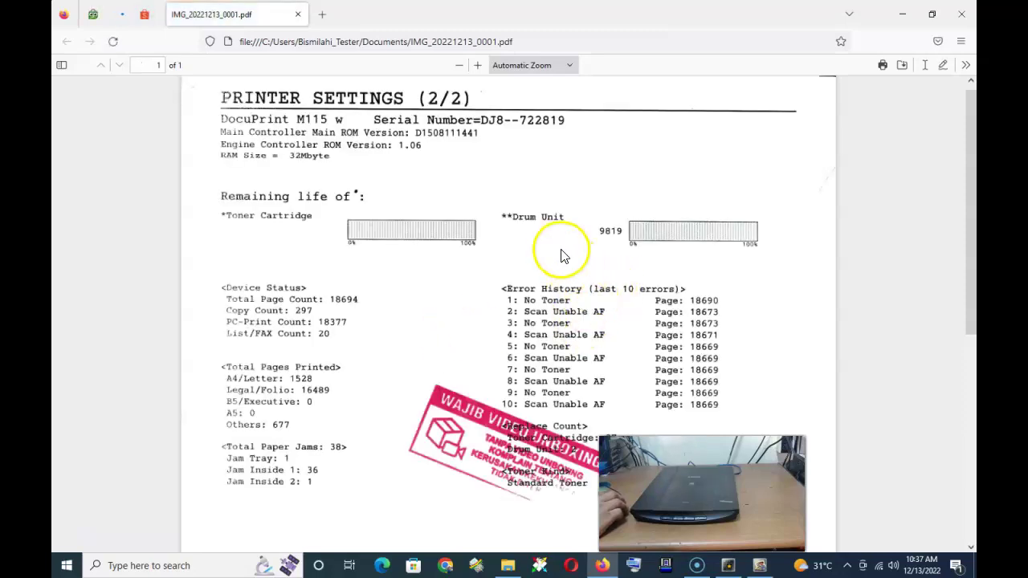
scroll(552, 273, down, 4)
scroll(553, 276, up, 4)
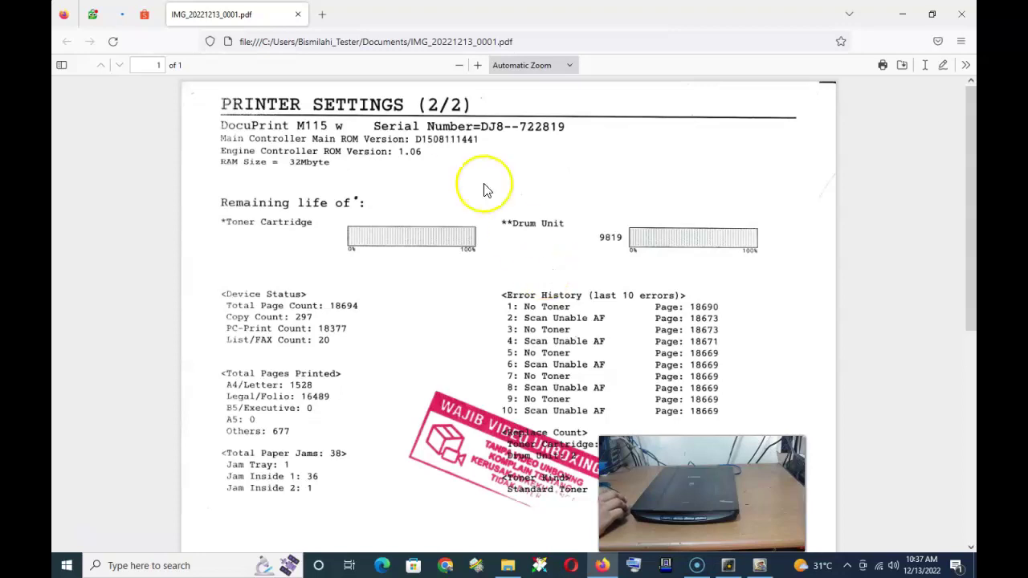
click(963, 16)
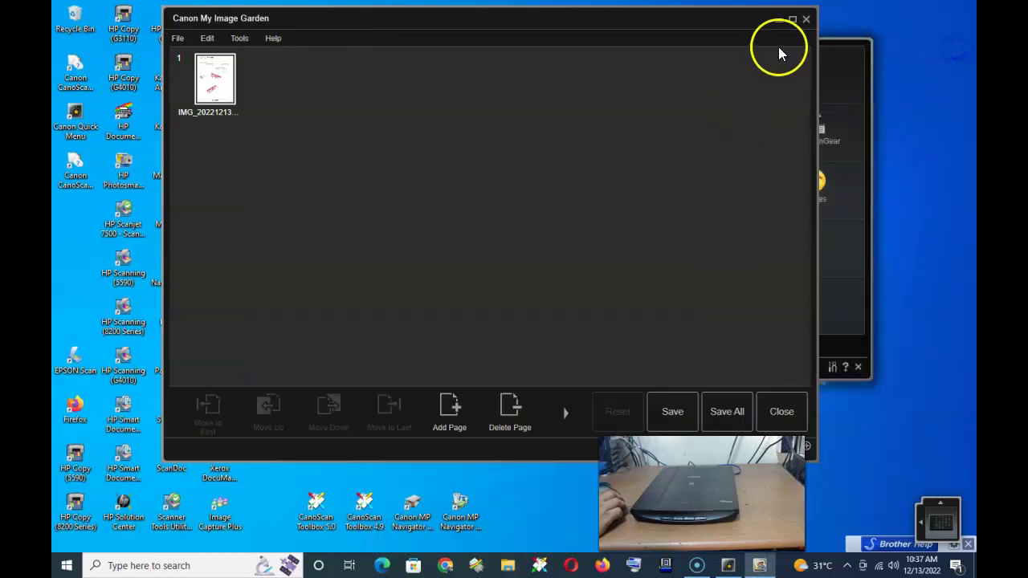
click(806, 19)
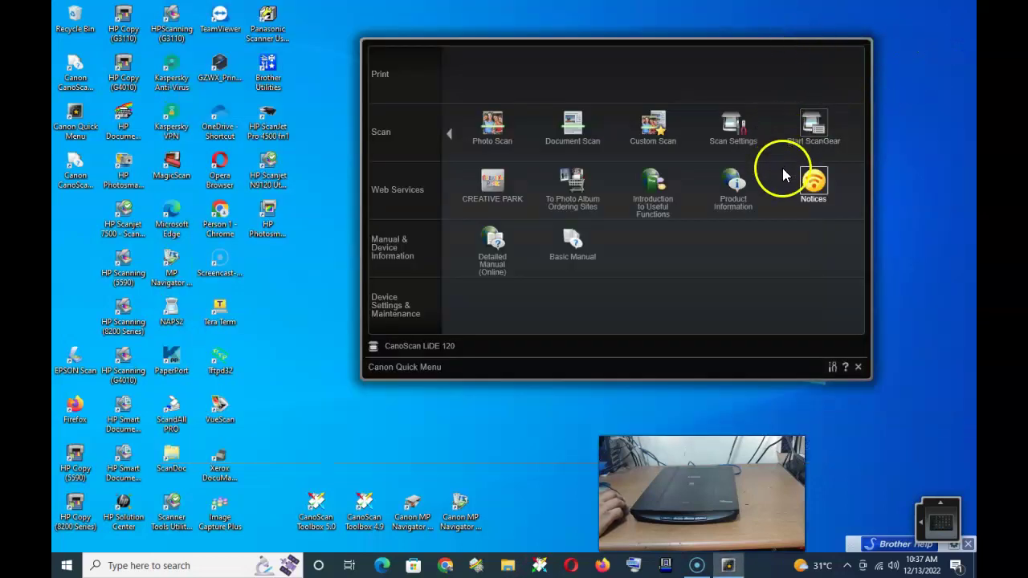